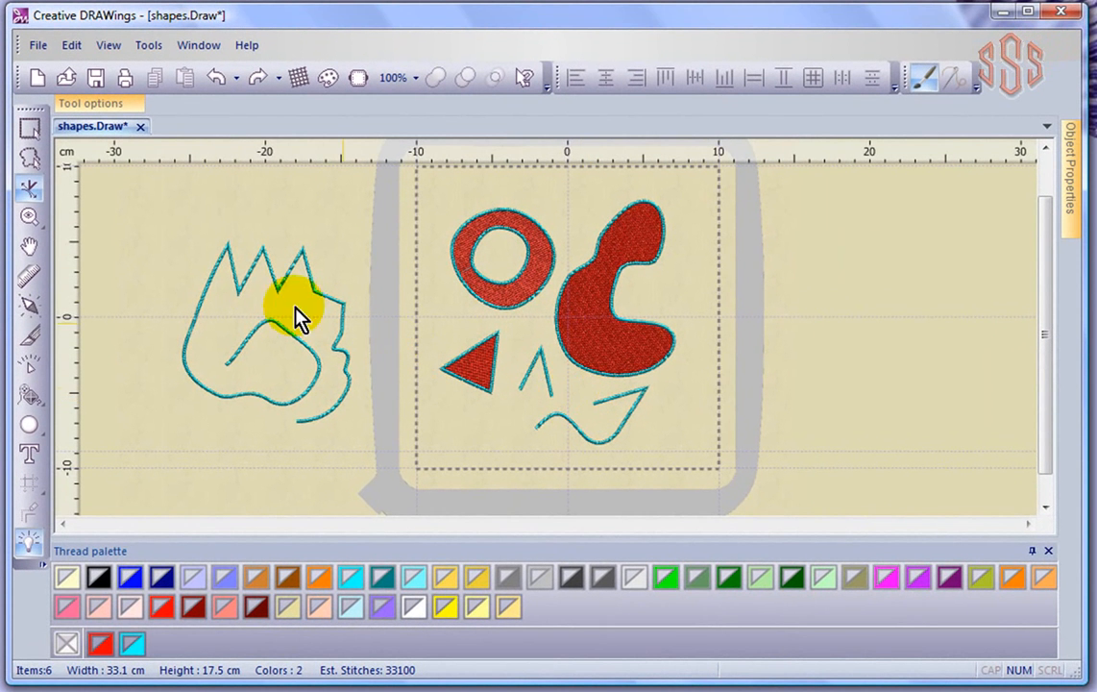
Open the large open turquoise outline for node editing and select its smooth node on the horizontal zero guide.
click(29, 190)
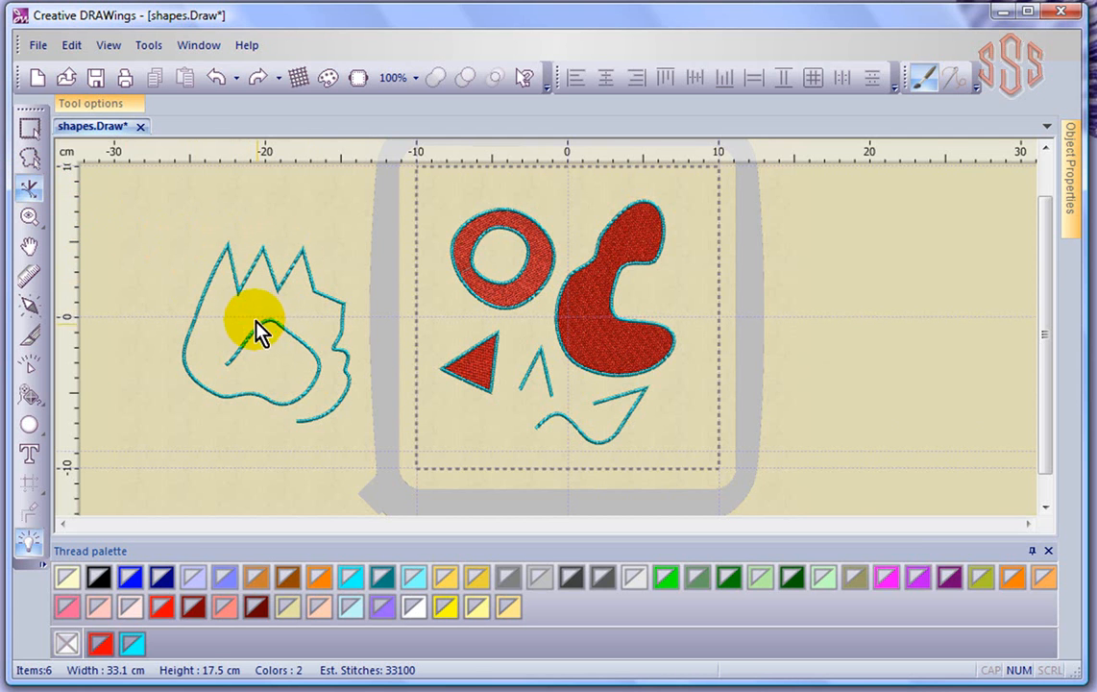
scroll(284, 312, up, 1)
scroll(285, 311, up, 1)
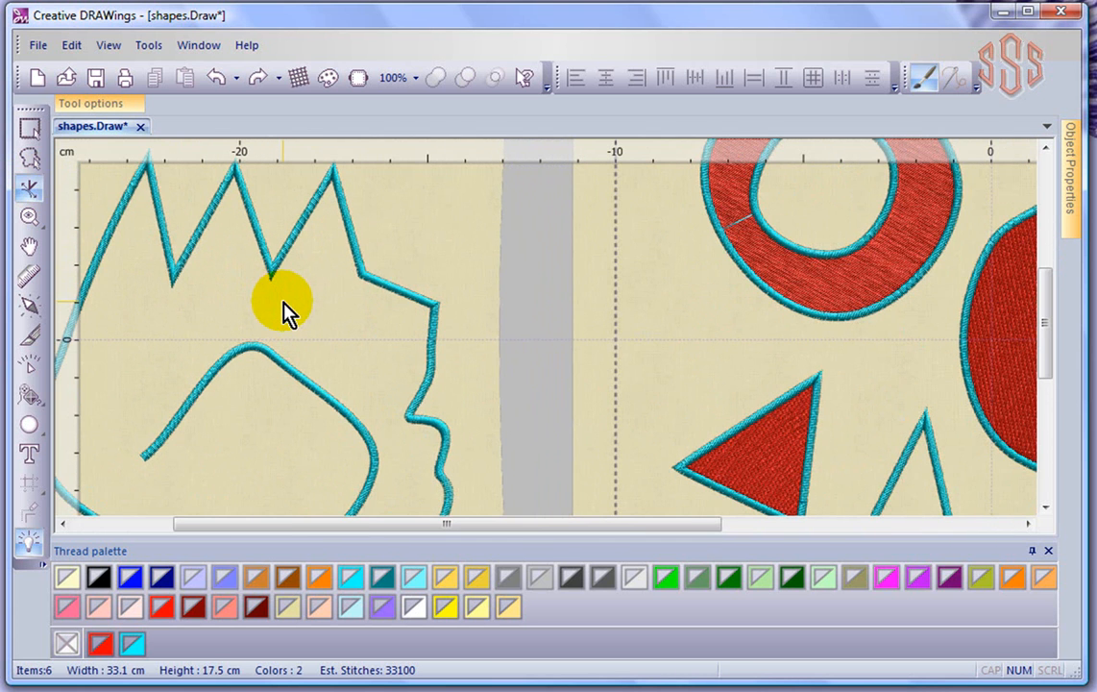
click(300, 242)
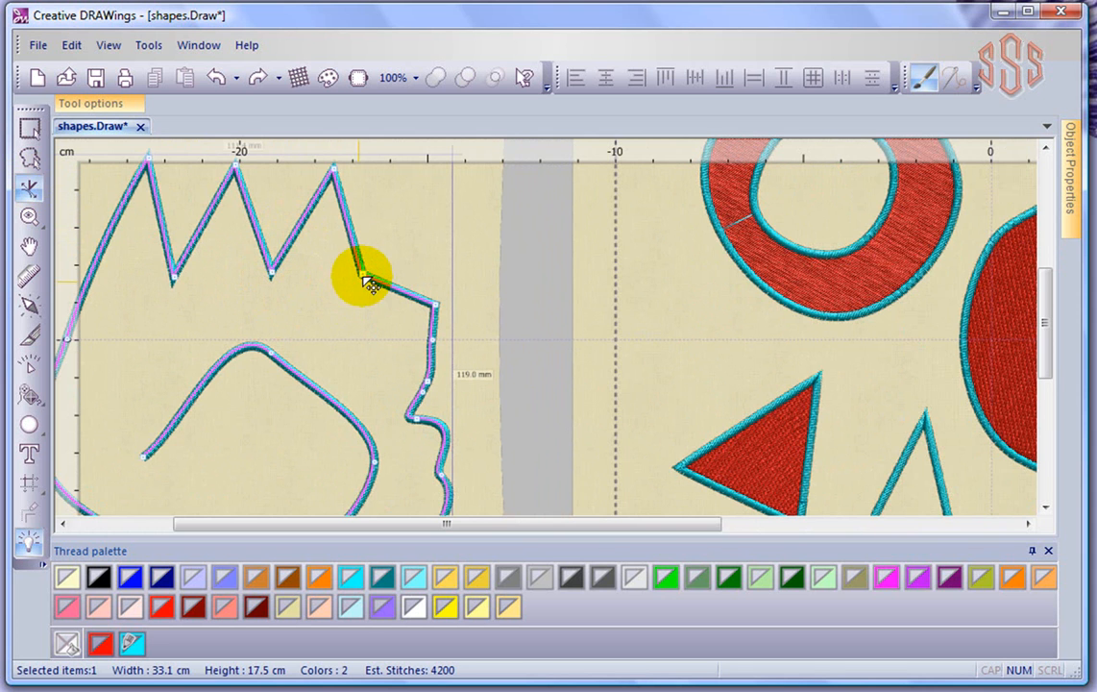
scroll(392, 363, up, 2)
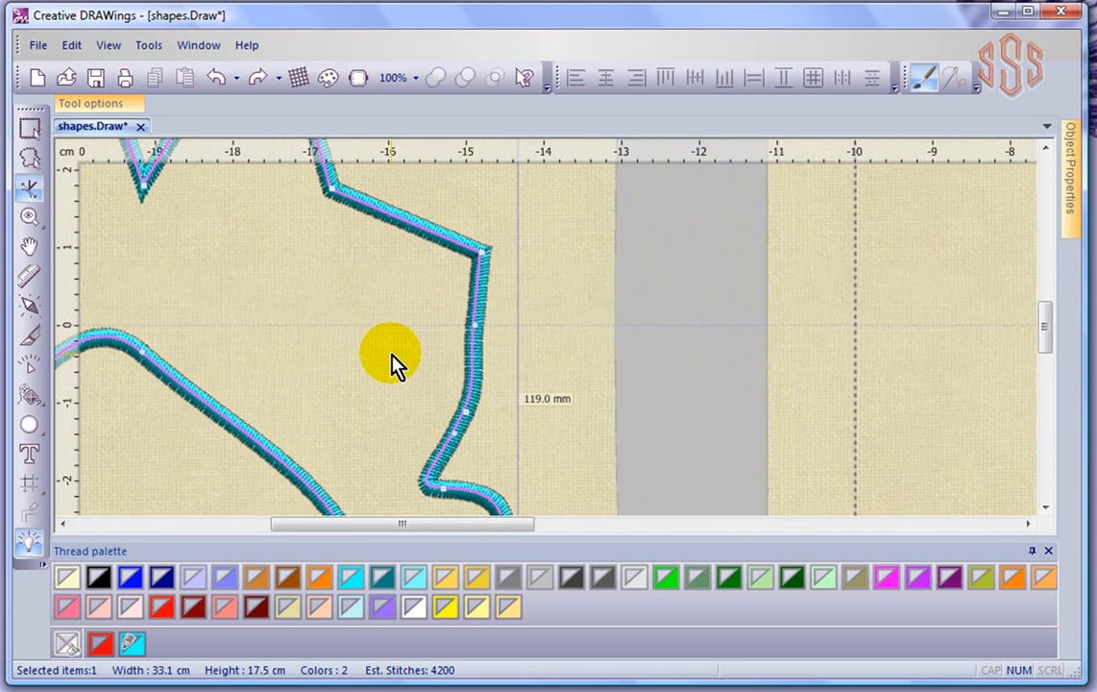
scroll(498, 379, up, 2)
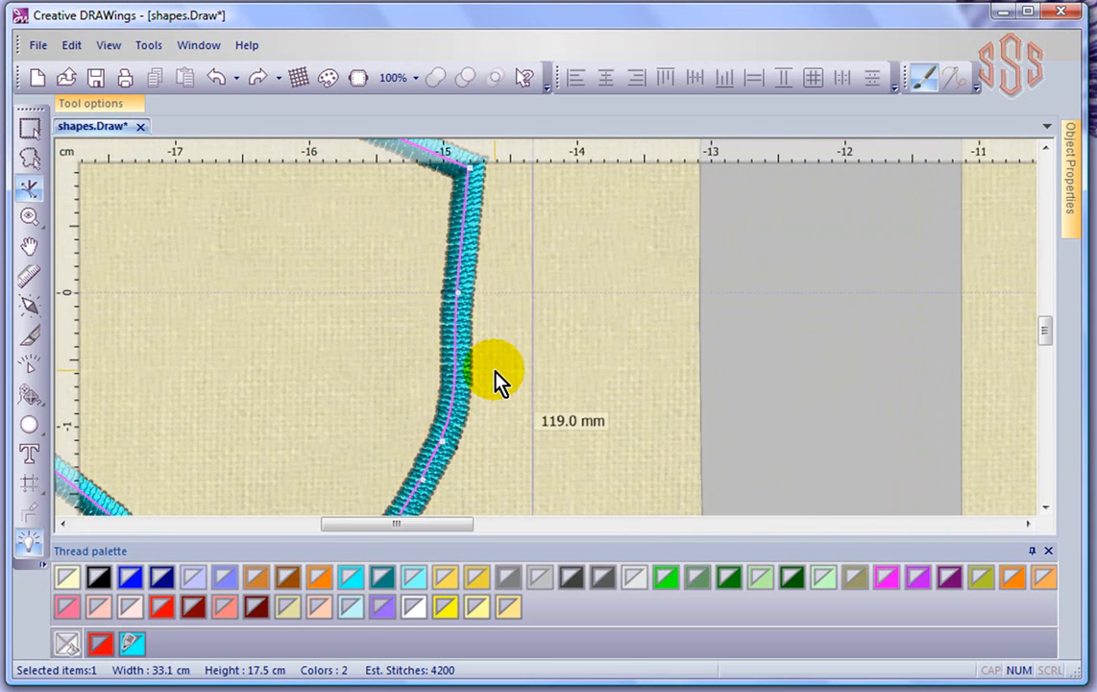
scroll(497, 380, down, 1)
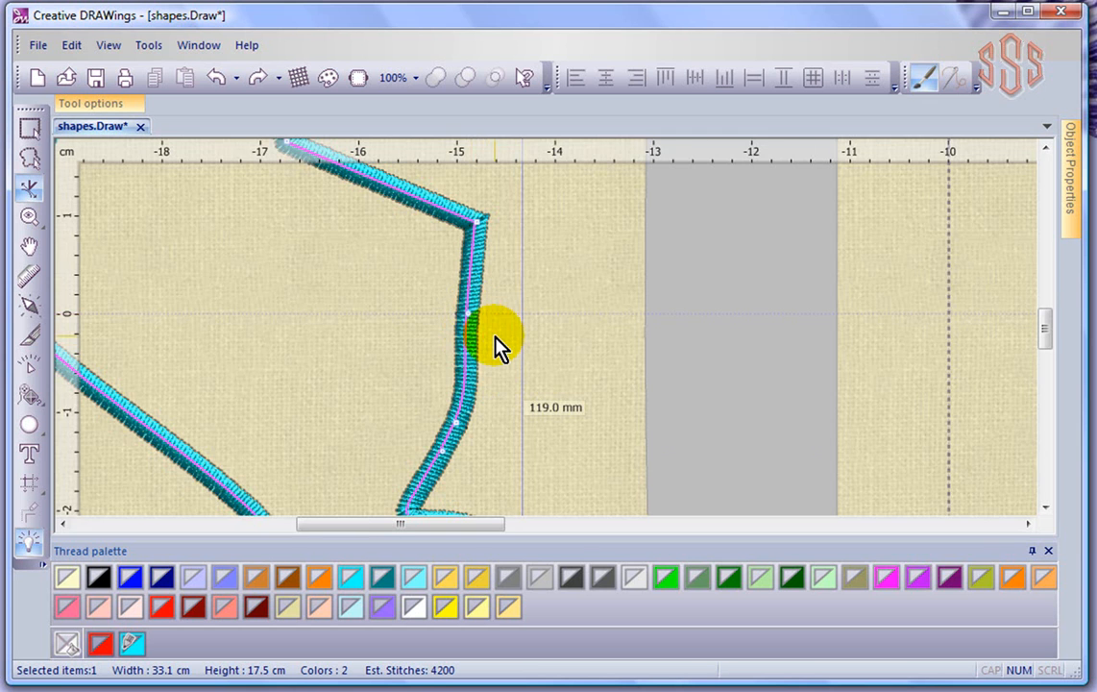
scroll(496, 336, up, 2)
scroll(496, 336, up, 4)
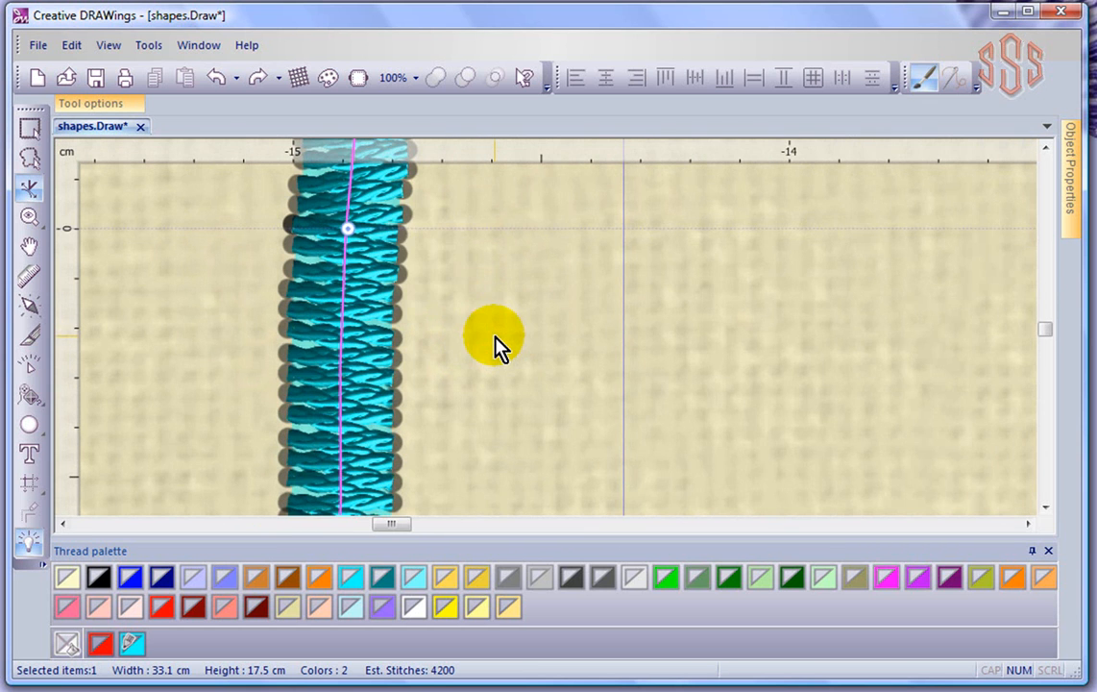
click(348, 228)
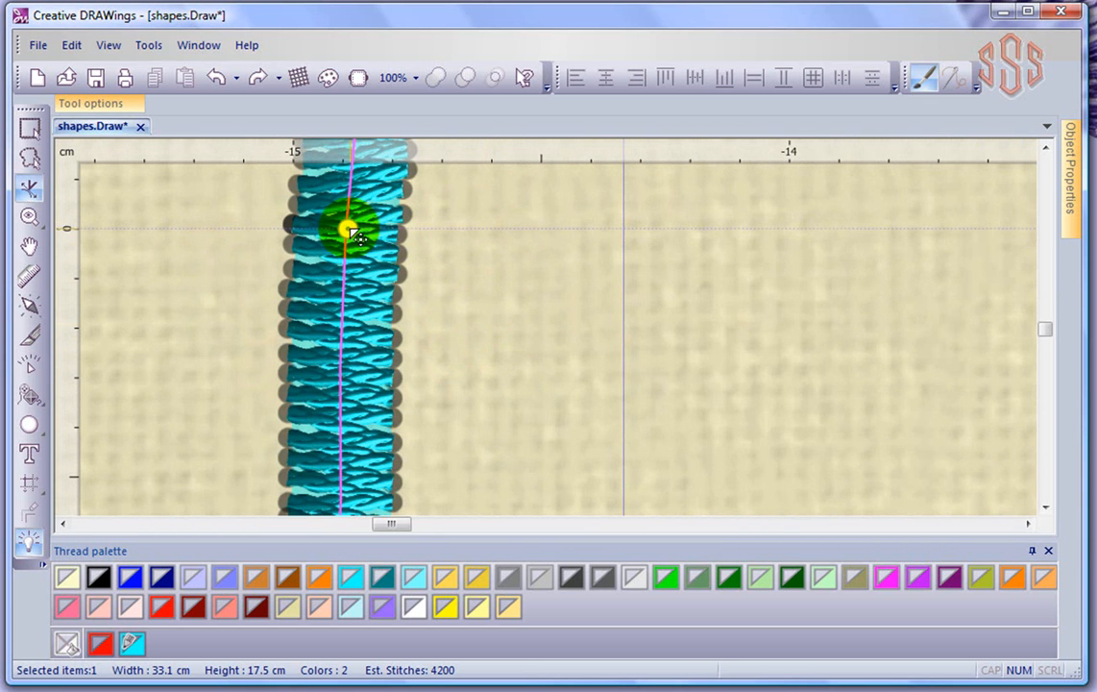
click(364, 259)
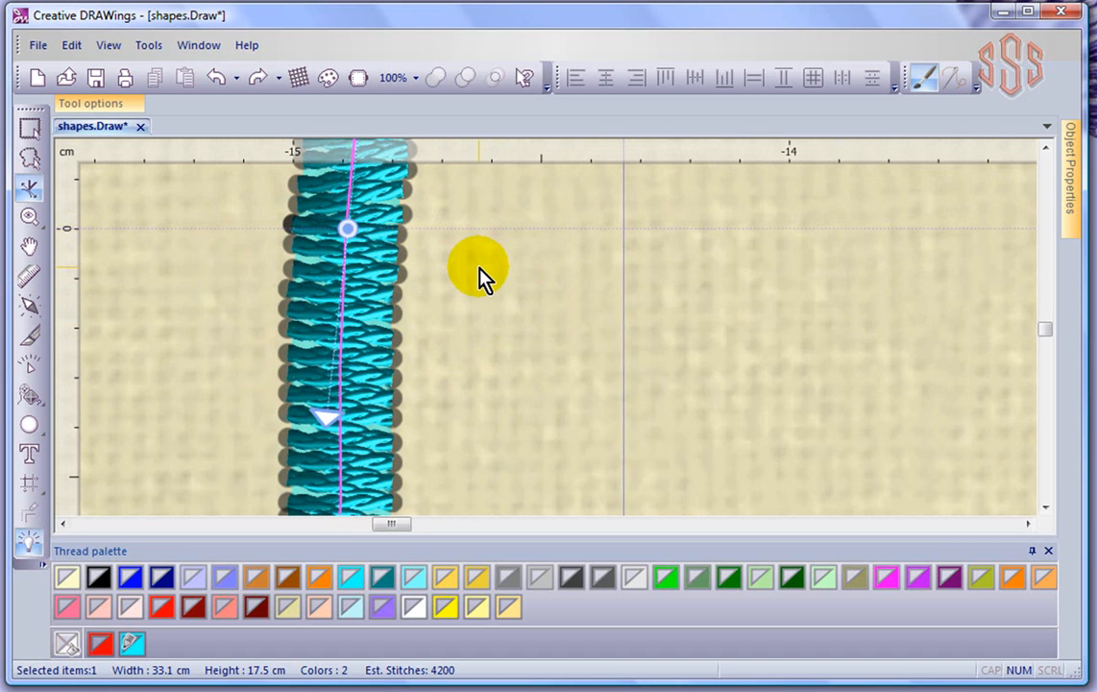
Bend the outline by pulling both handles of the selected smooth node outward, and move the node about 4 mm left.
scroll(481, 278, down, 2)
click(1045, 149)
click(1046, 149)
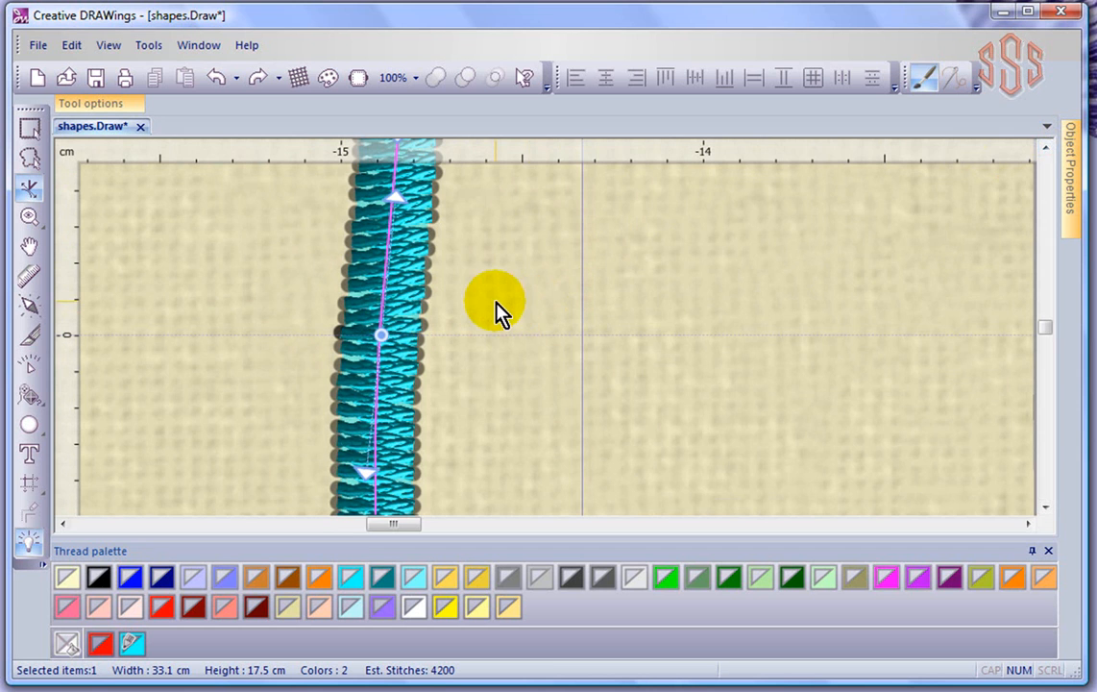
scroll(497, 306, down, 2)
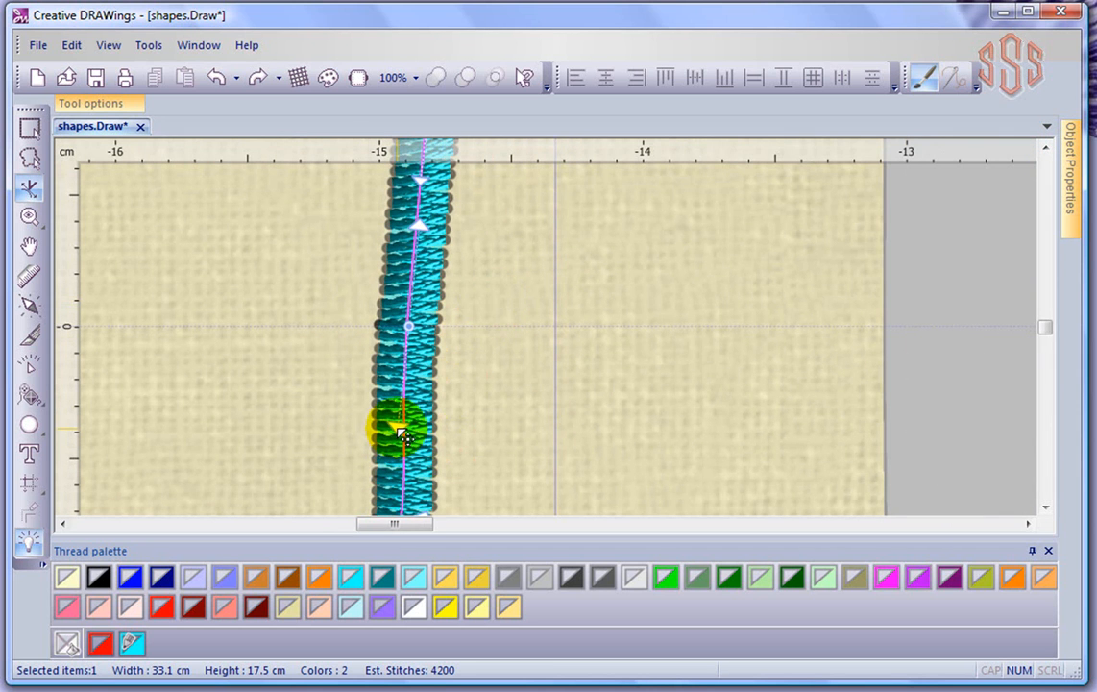
drag(403, 434, 309, 428)
drag(469, 206, 490, 170)
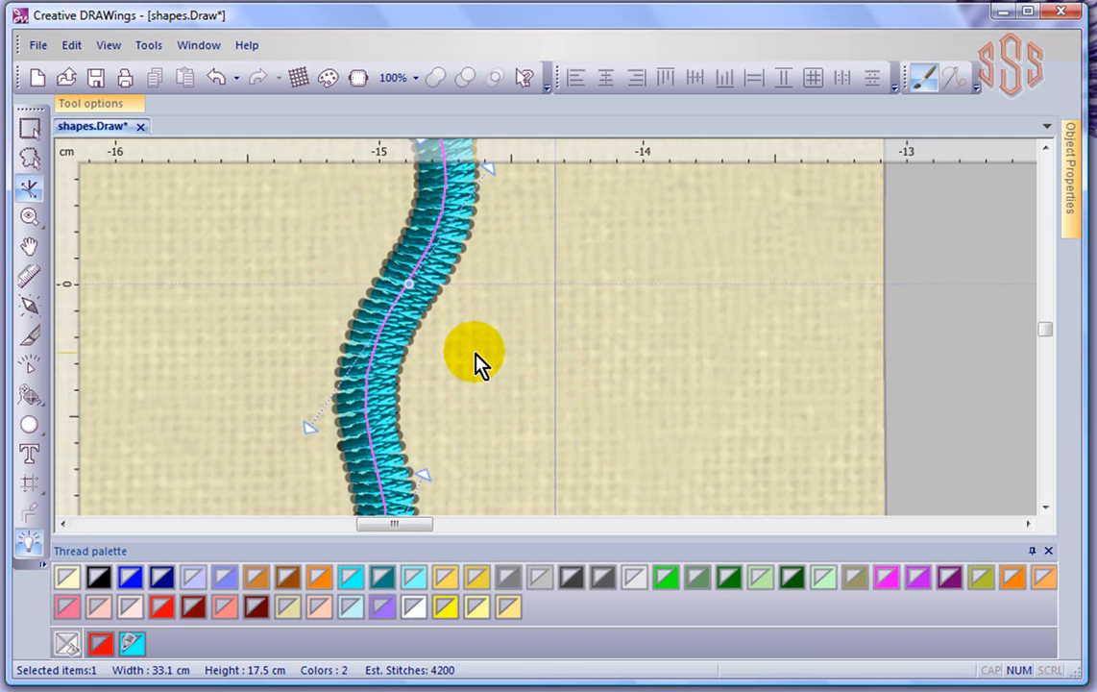
click(416, 288)
drag(415, 291, 309, 291)
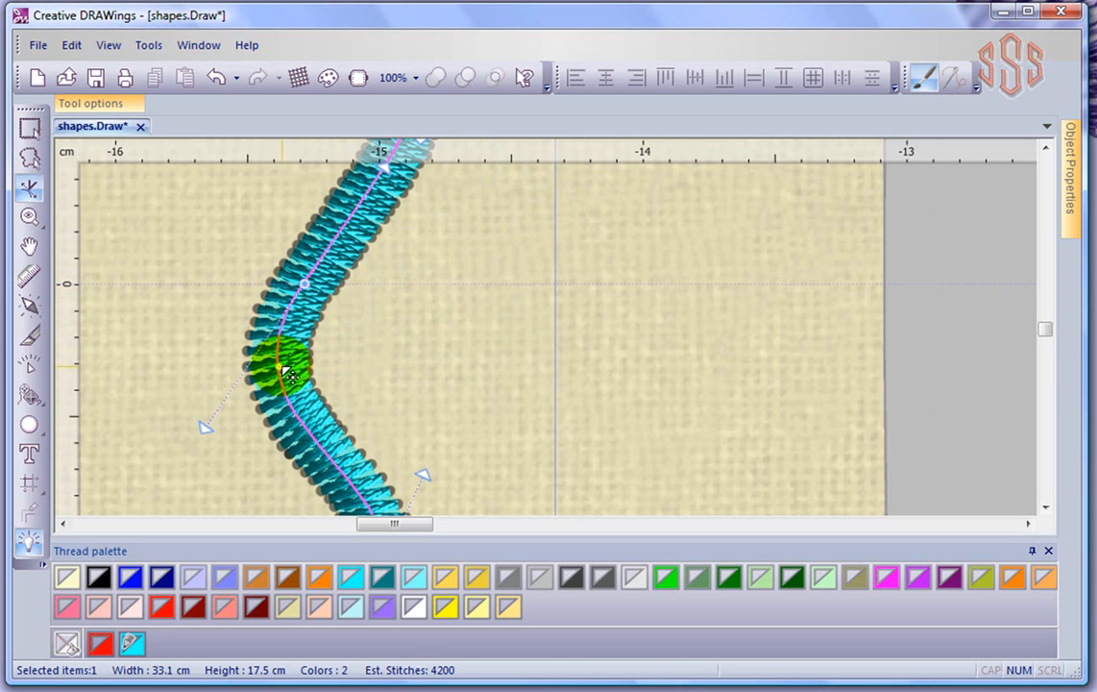
Add a node to the curve below the moved node and adjust the handles beside it.
right_click(311, 433)
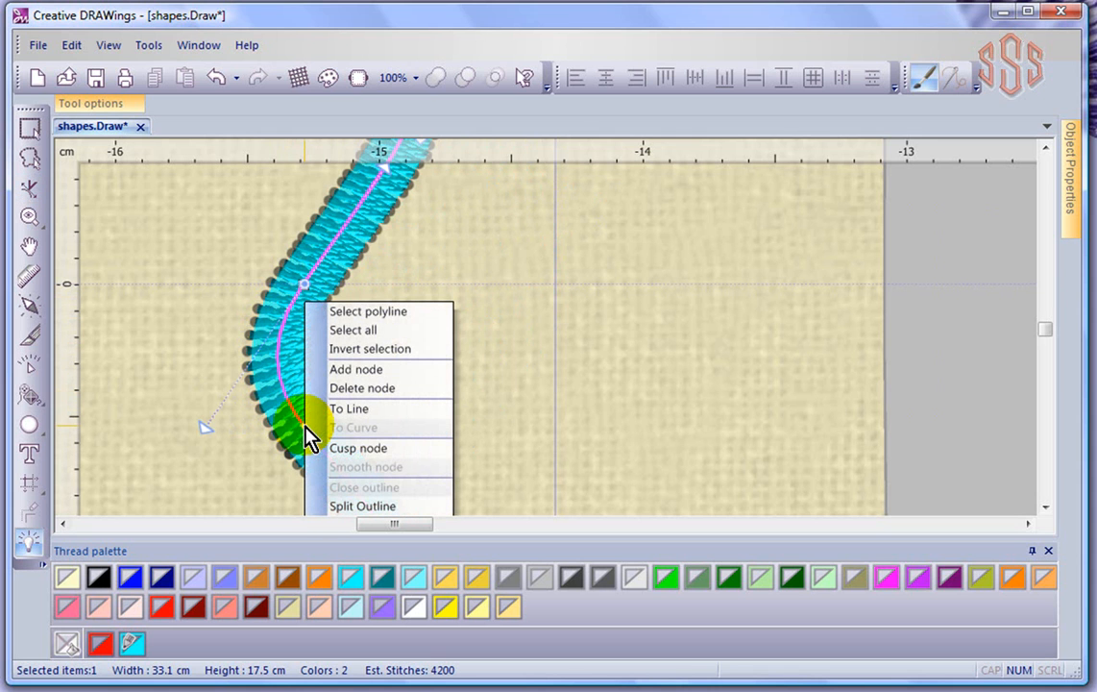
click(388, 380)
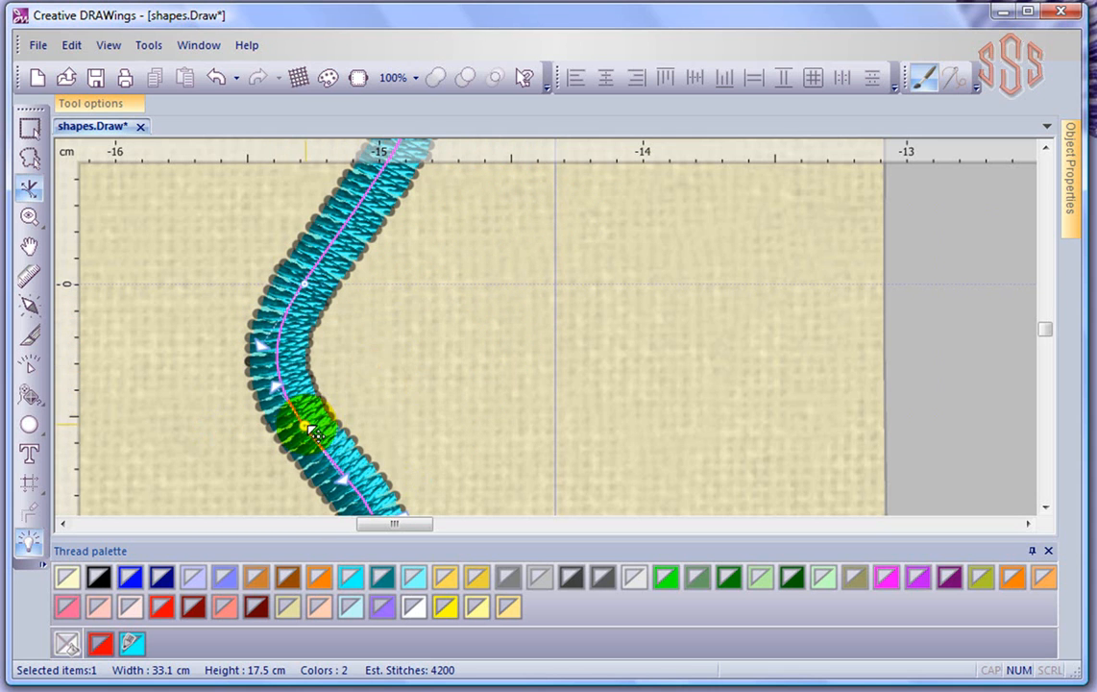
drag(310, 432, 285, 410)
drag(354, 468, 332, 420)
Delete the outline node that lies on the horizontal zero guide.
scroll(370, 481, down, 2)
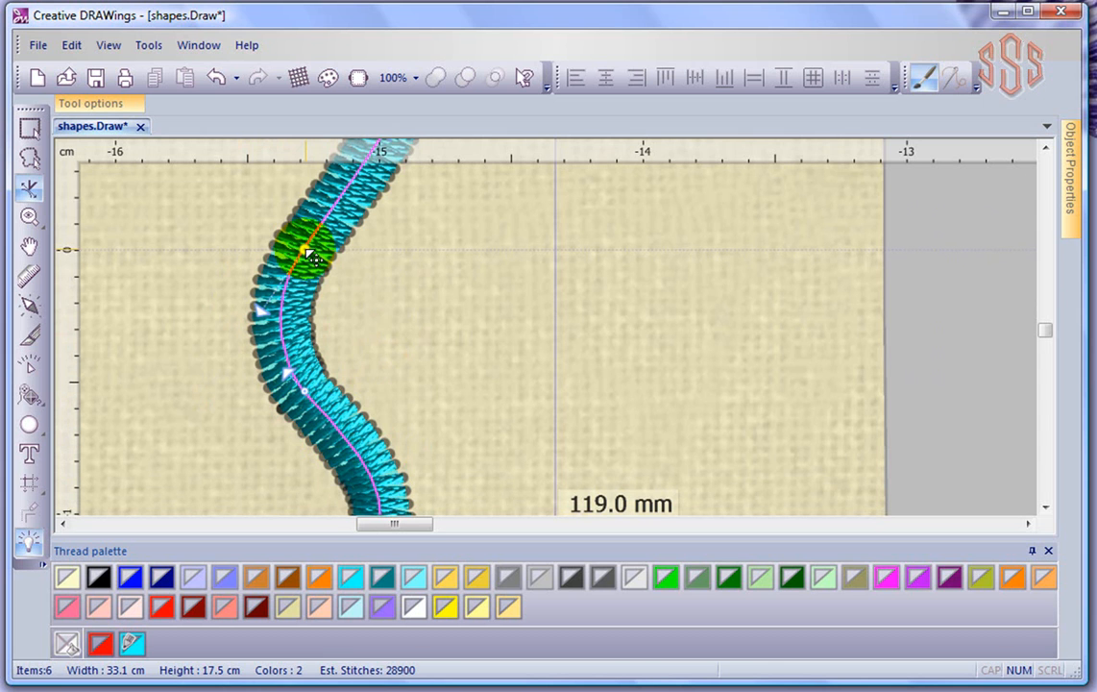
right_click(313, 257)
click(375, 338)
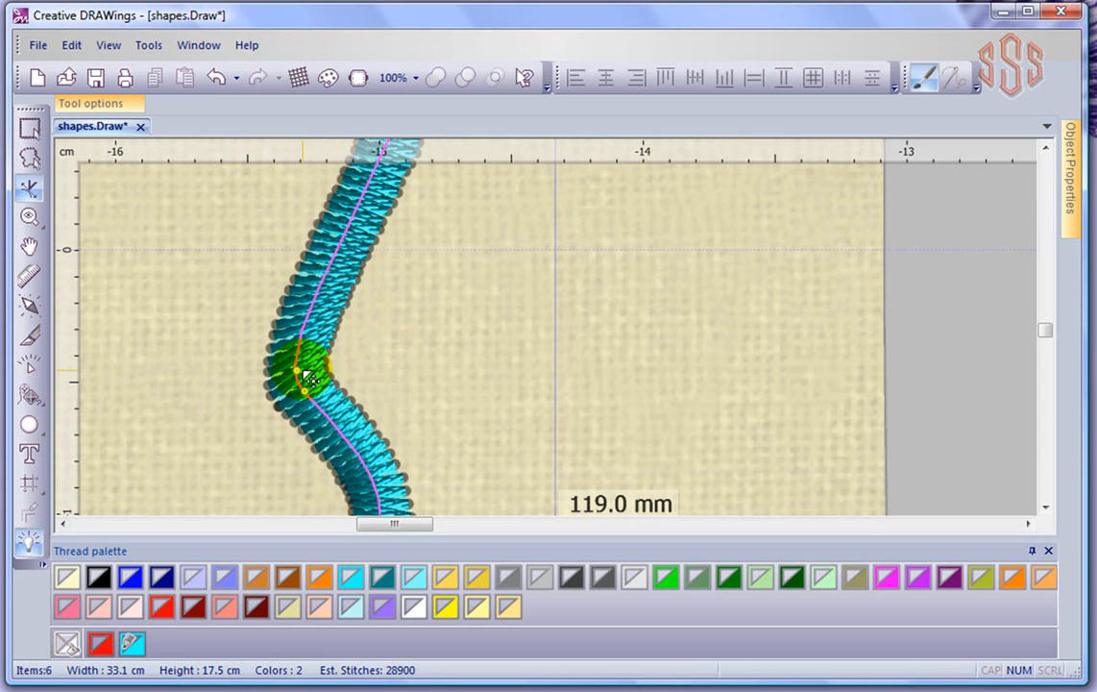
Add a node just below the horizontal zero guide and swing its lower handle to the right into an S-bend, leaving the outline deselected.
right_click(332, 271)
click(382, 333)
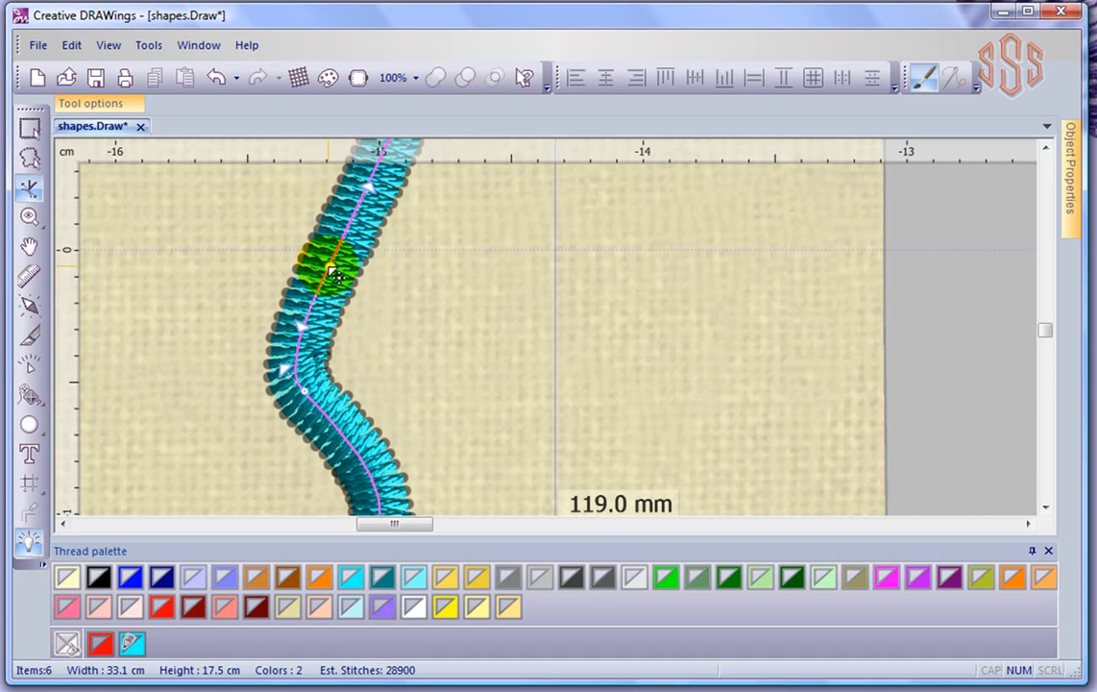
mouse_move(301, 326)
mouse_down()
mouse_move(278, 344)
mouse_move(325, 316)
mouse_move(379, 313)
mouse_up()
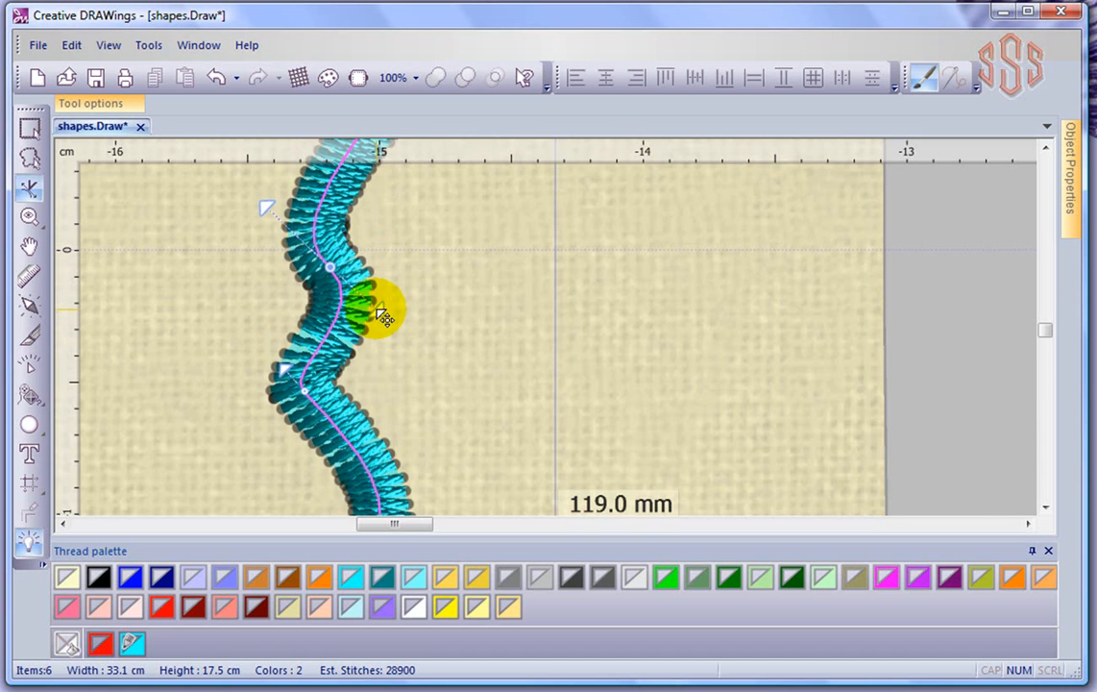
click(451, 246)
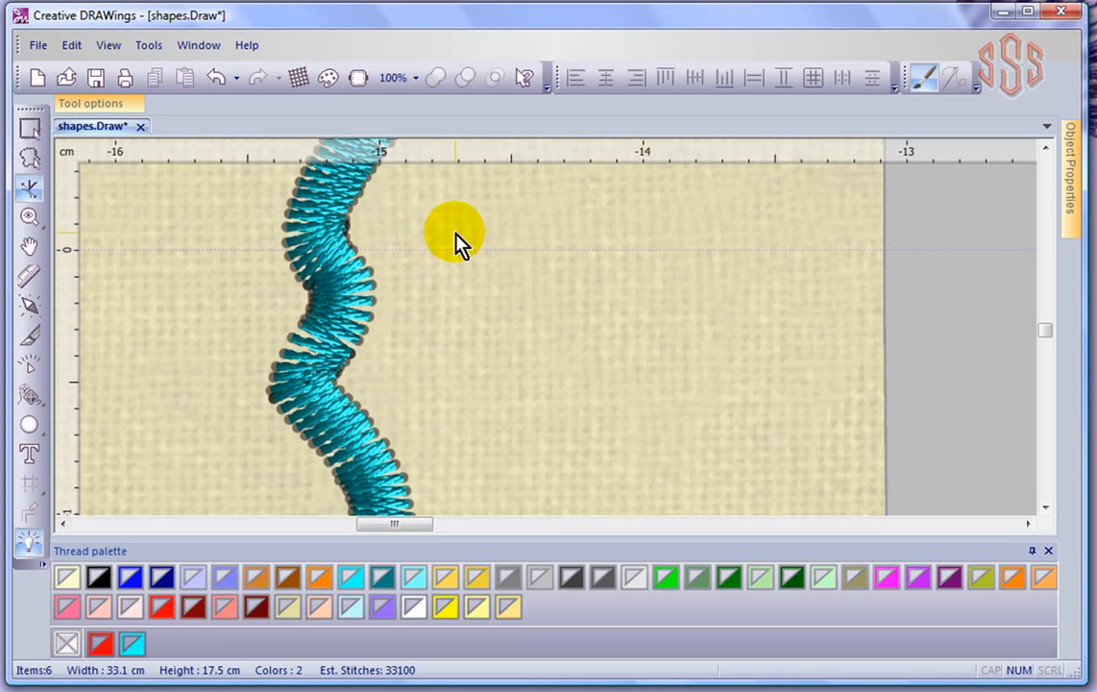
Select the two neighbouring nodes of the S-bend together and move them about 5 mm left and 1 mm up.
click(30, 188)
click(327, 223)
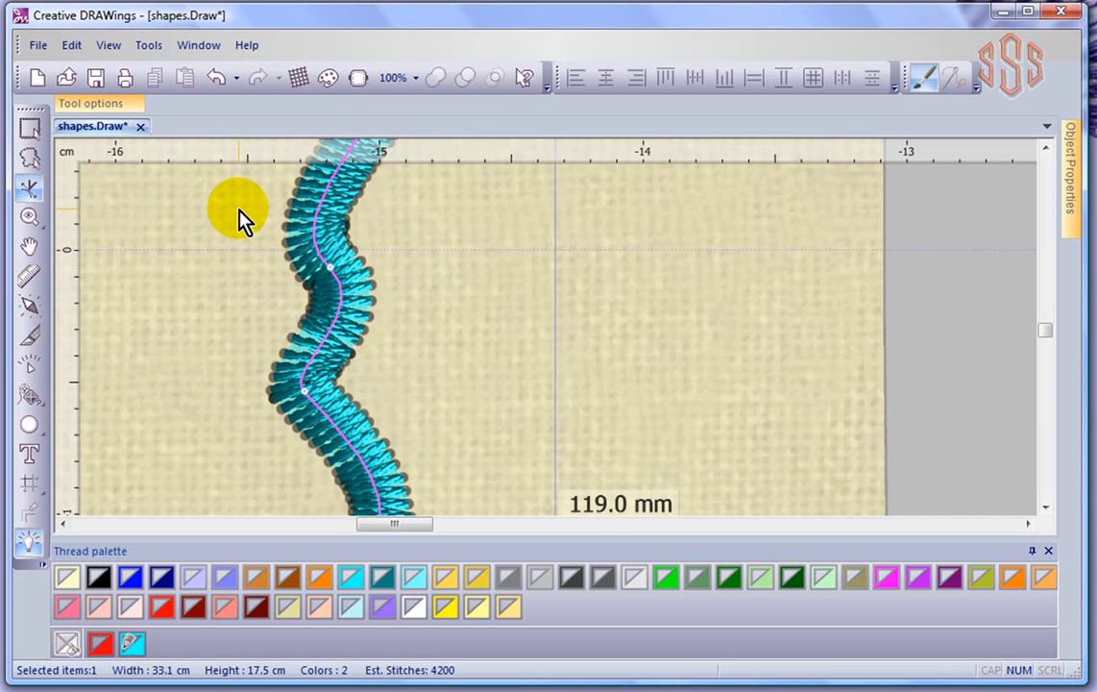
mouse_move(215, 203)
mouse_down()
mouse_move(277, 302)
mouse_move(395, 429)
mouse_up()
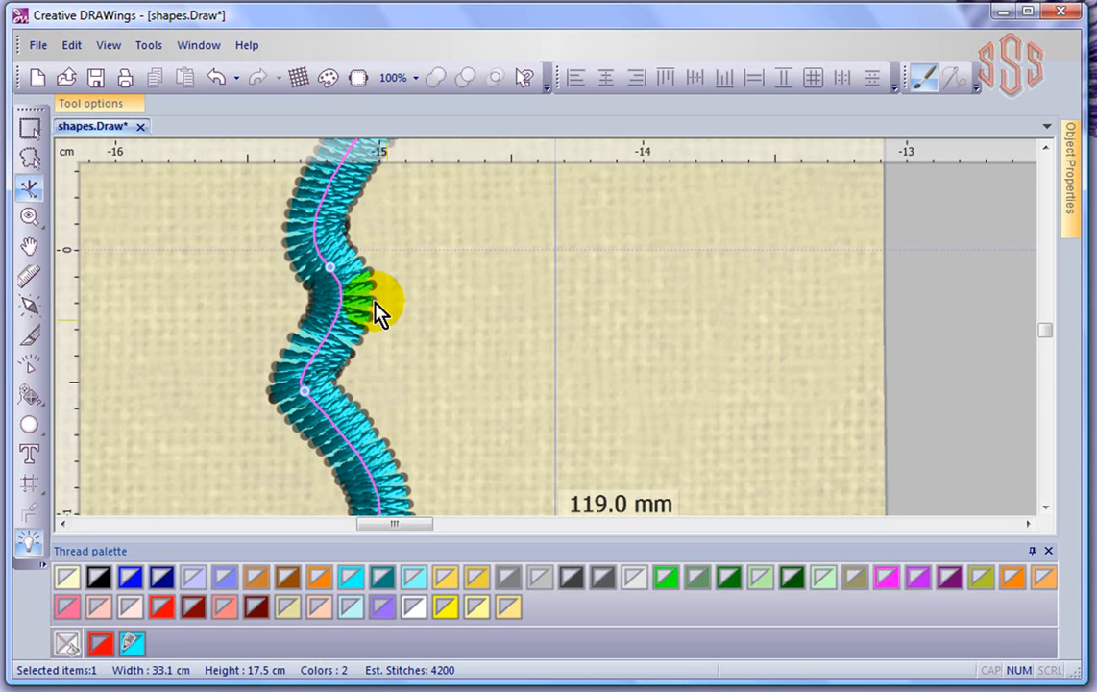
click(332, 269)
click(308, 392)
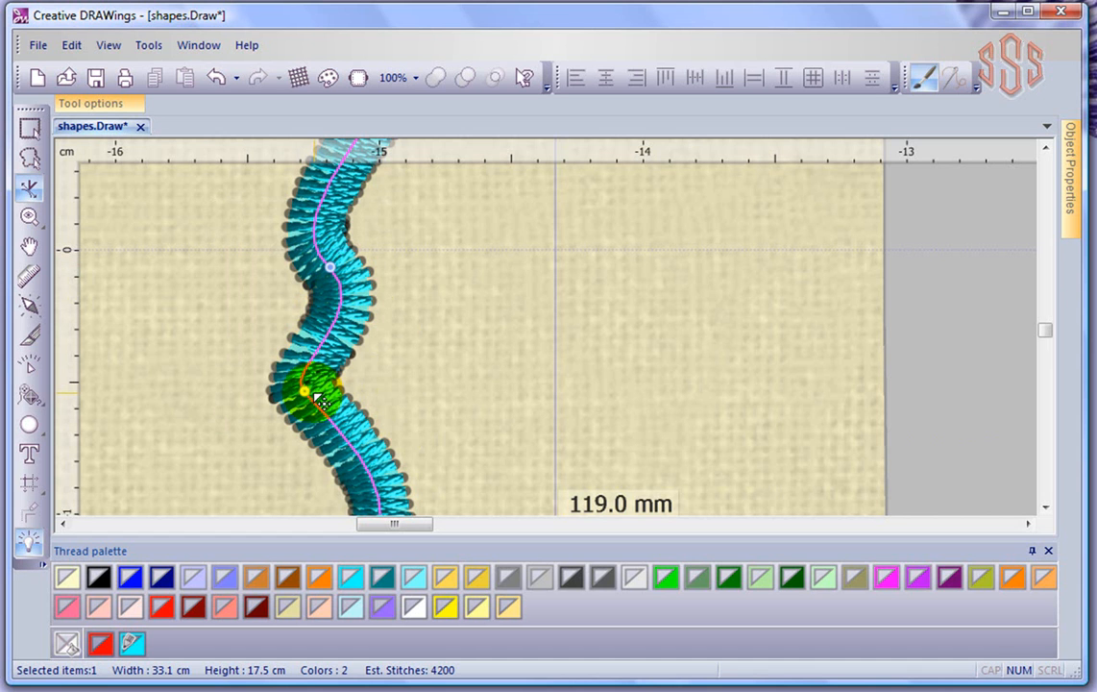
mouse_move(309, 396)
mouse_down()
mouse_move(516, 395)
mouse_move(186, 371)
mouse_up()
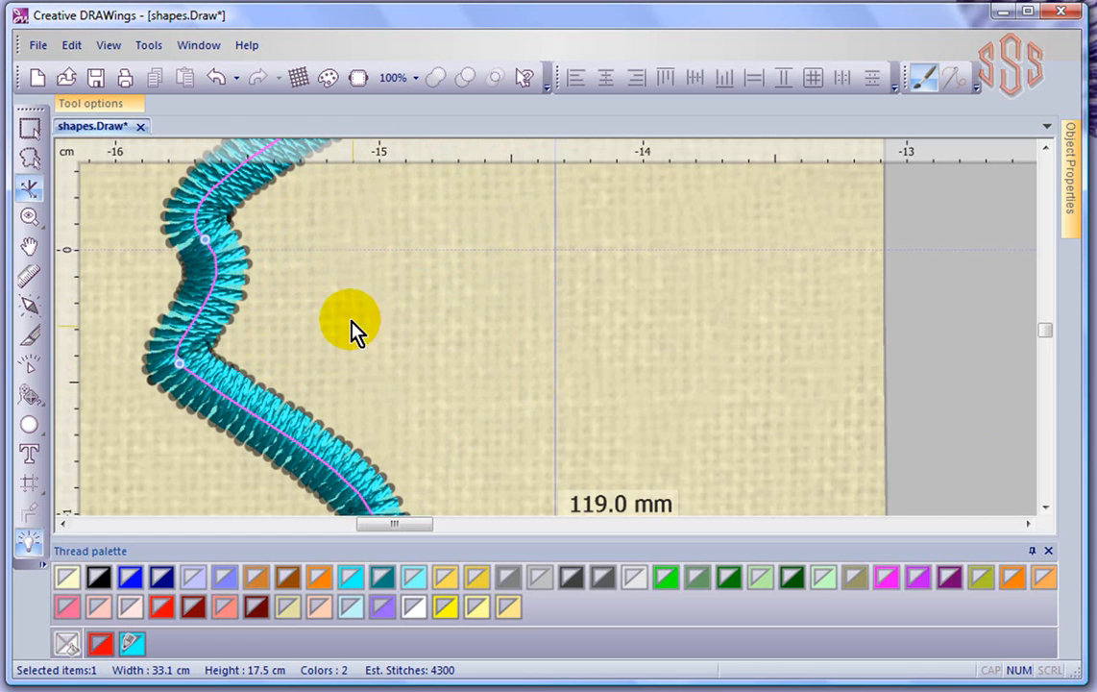
click(374, 301)
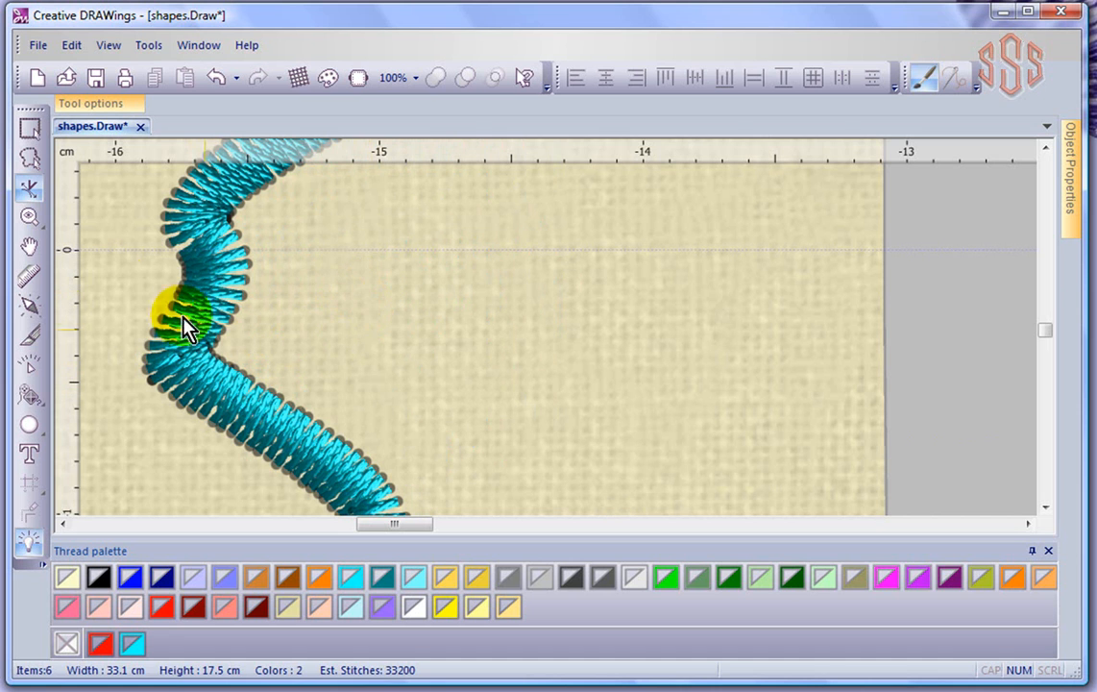
click(240, 413)
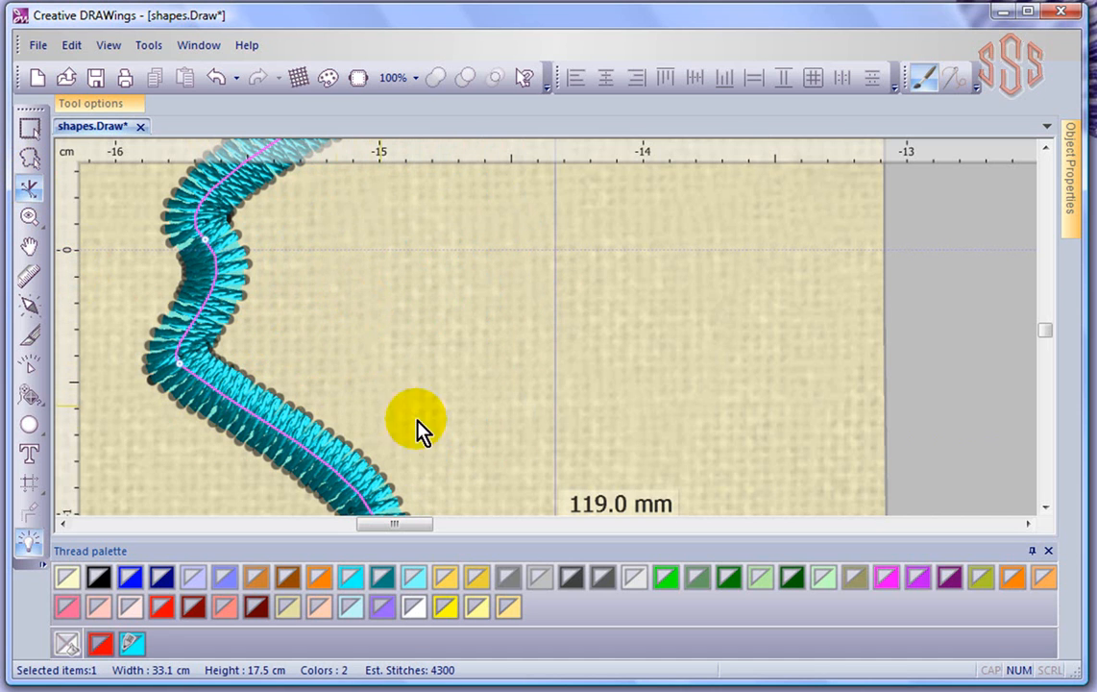
Bend the outline's lower diagonal segment by pulling the upper handle of its round smooth node up and to the right.
click(1045, 507)
click(1046, 507)
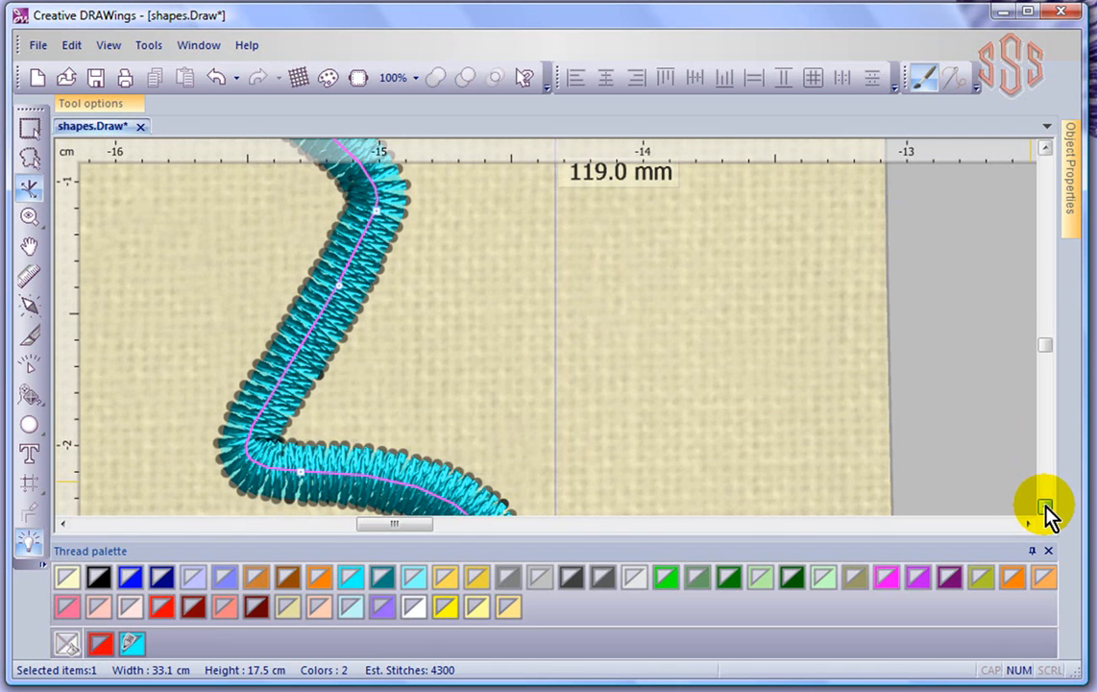
scroll(328, 311, up, 3)
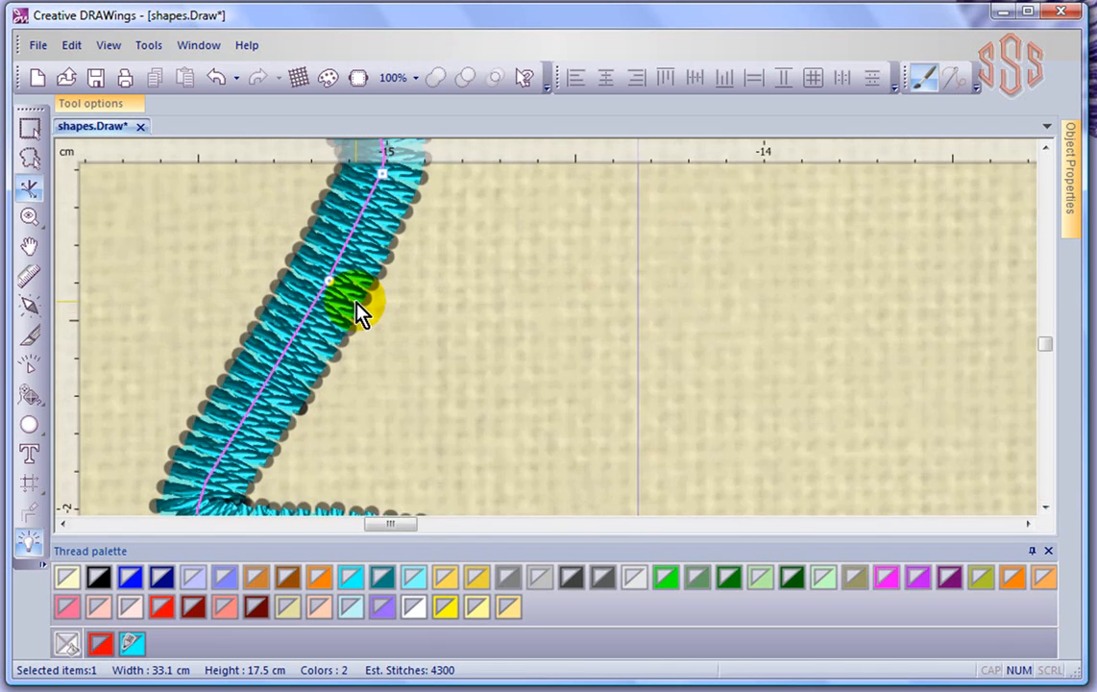
click(314, 269)
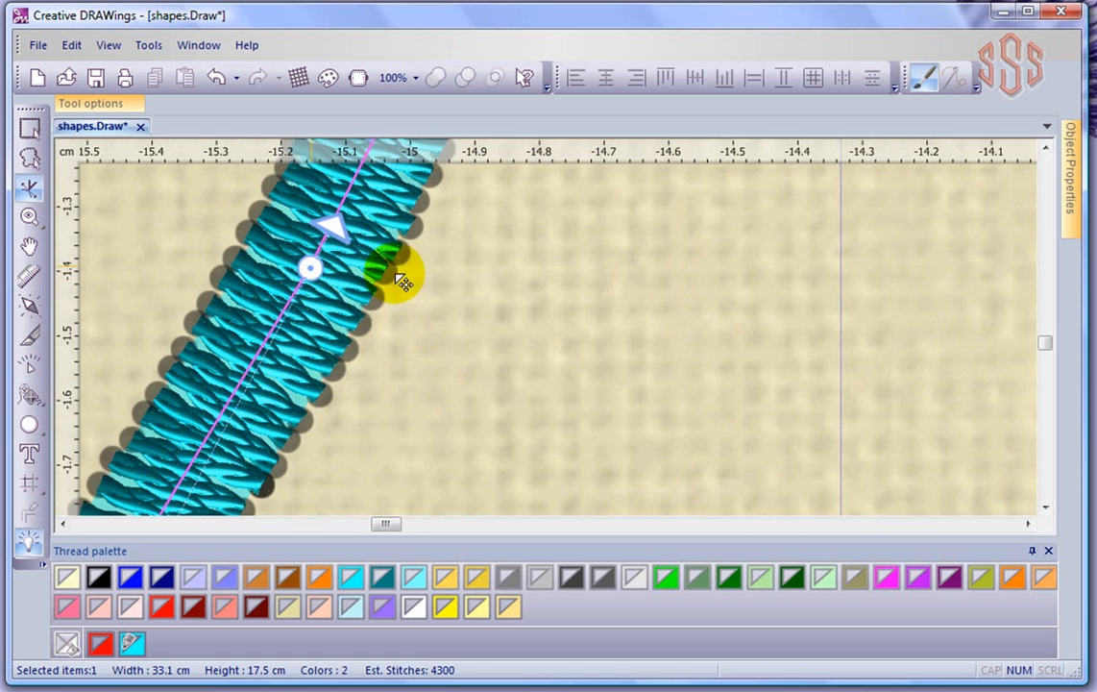
scroll(485, 298, down, 2)
drag(411, 252, 472, 204)
scroll(473, 204, up, 1)
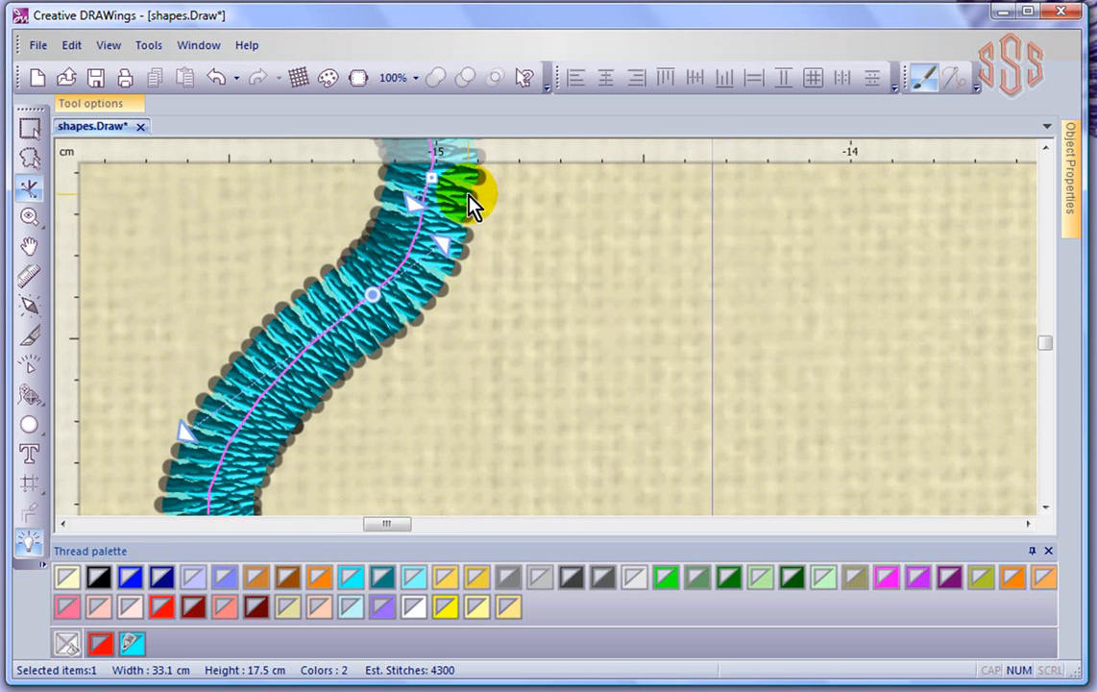
Adjust the two handles of the square cusp node independently to reshape the curve on both sides of it.
click(1049, 147)
click(1048, 147)
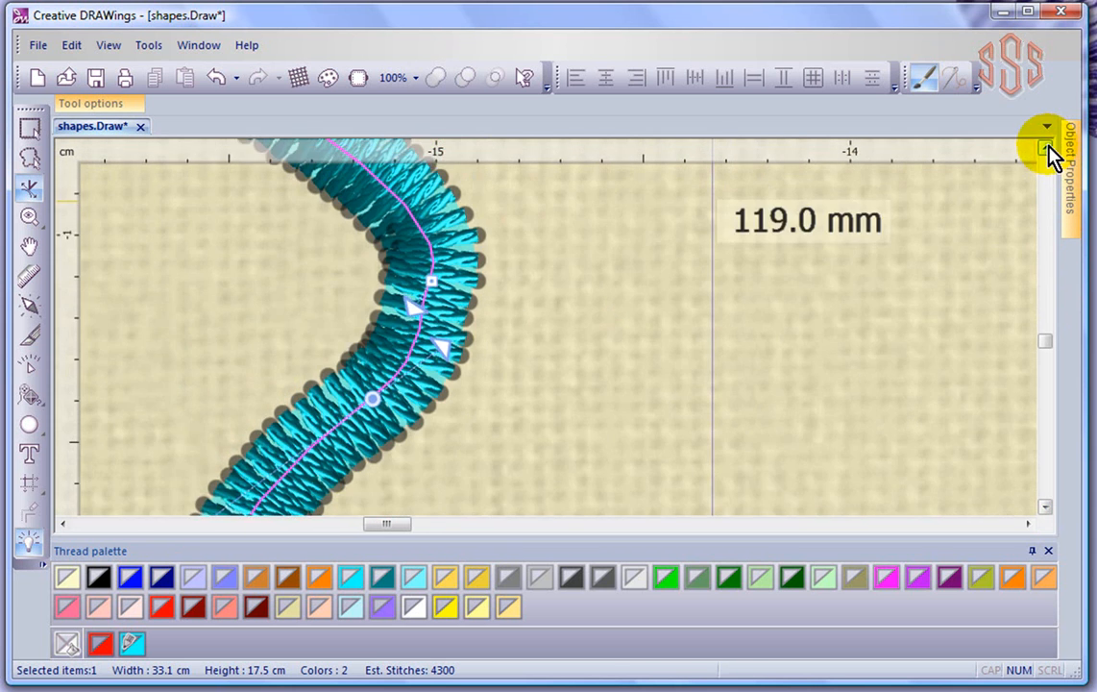
click(1048, 147)
scroll(522, 287, up, 1)
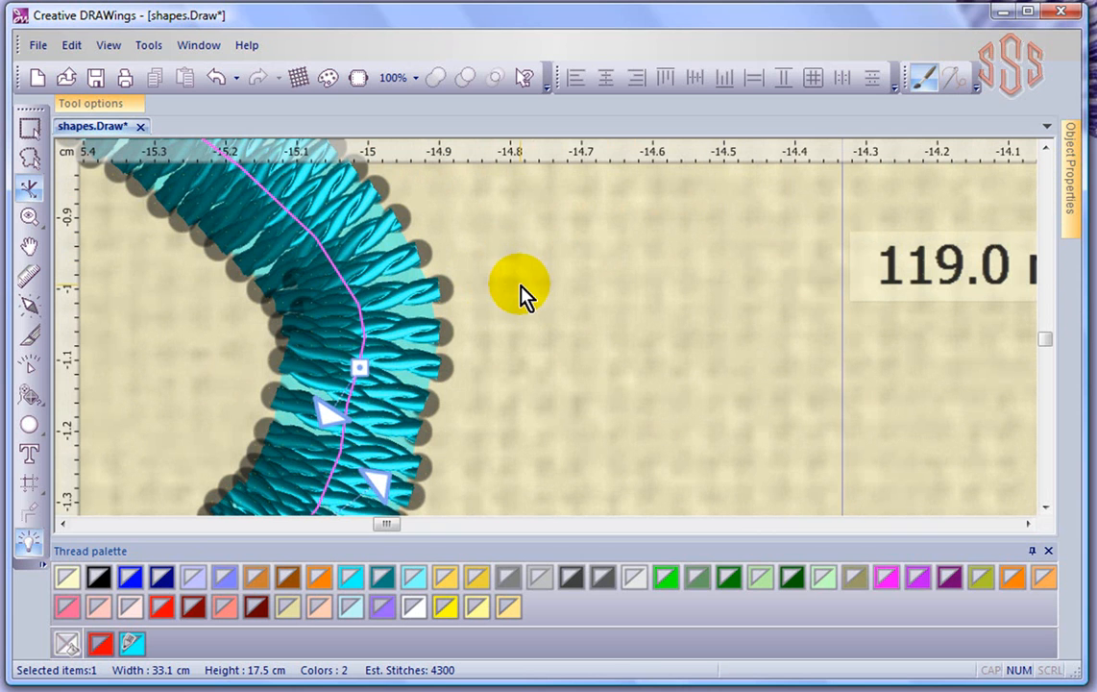
click(452, 404)
click(368, 372)
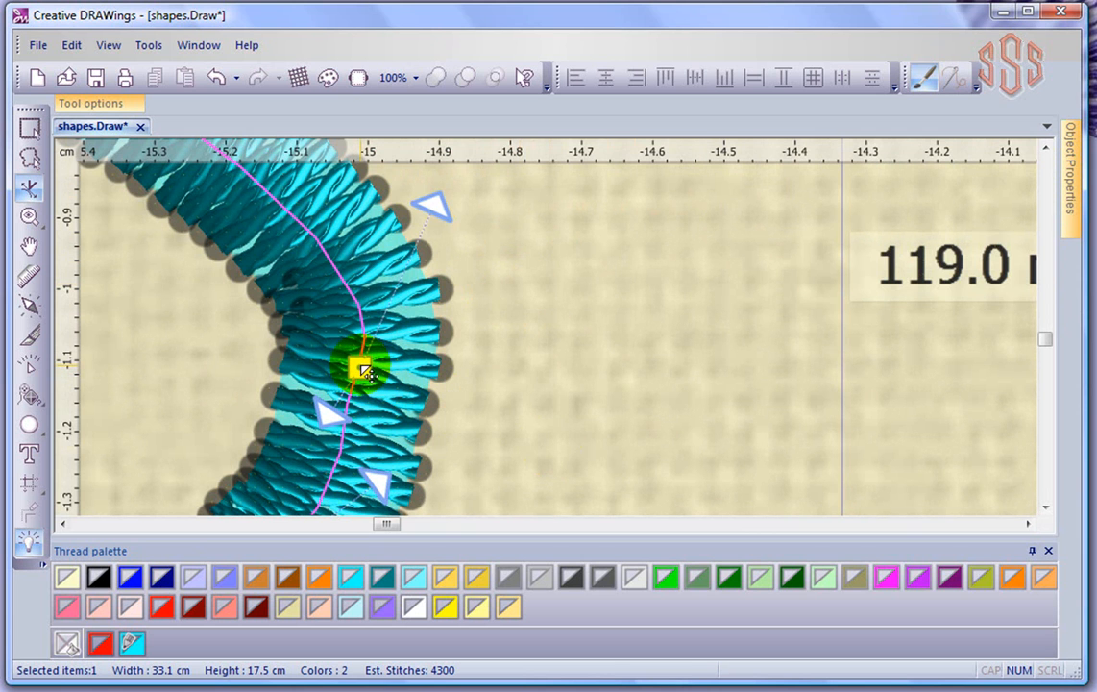
drag(433, 205, 440, 178)
drag(327, 416, 359, 432)
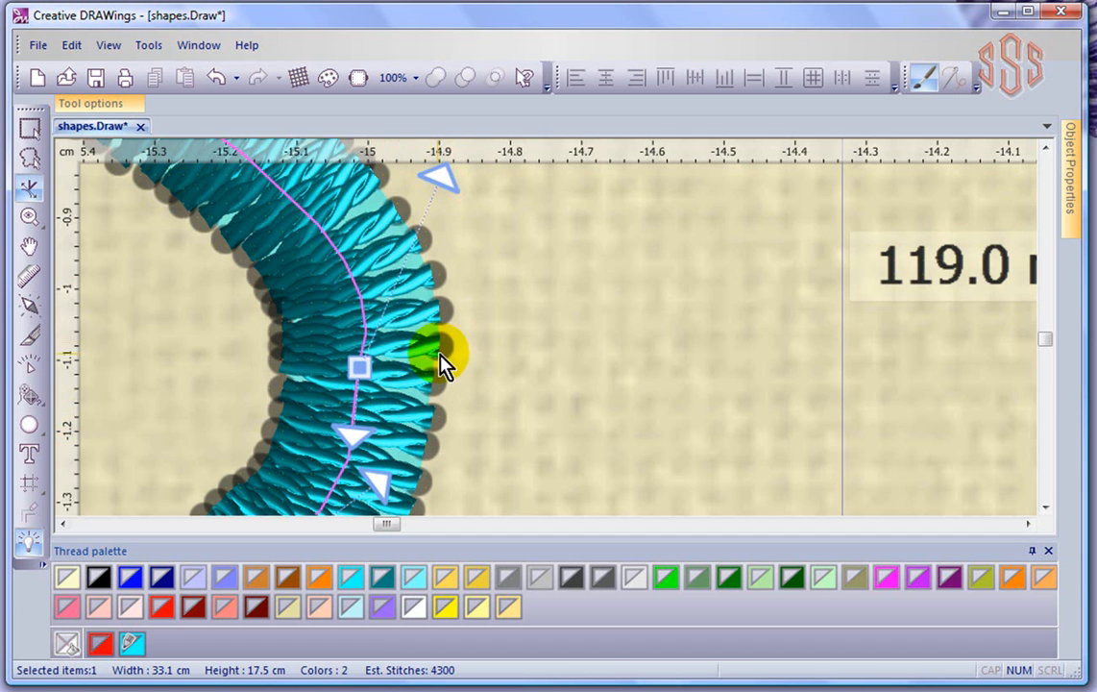
click(359, 366)
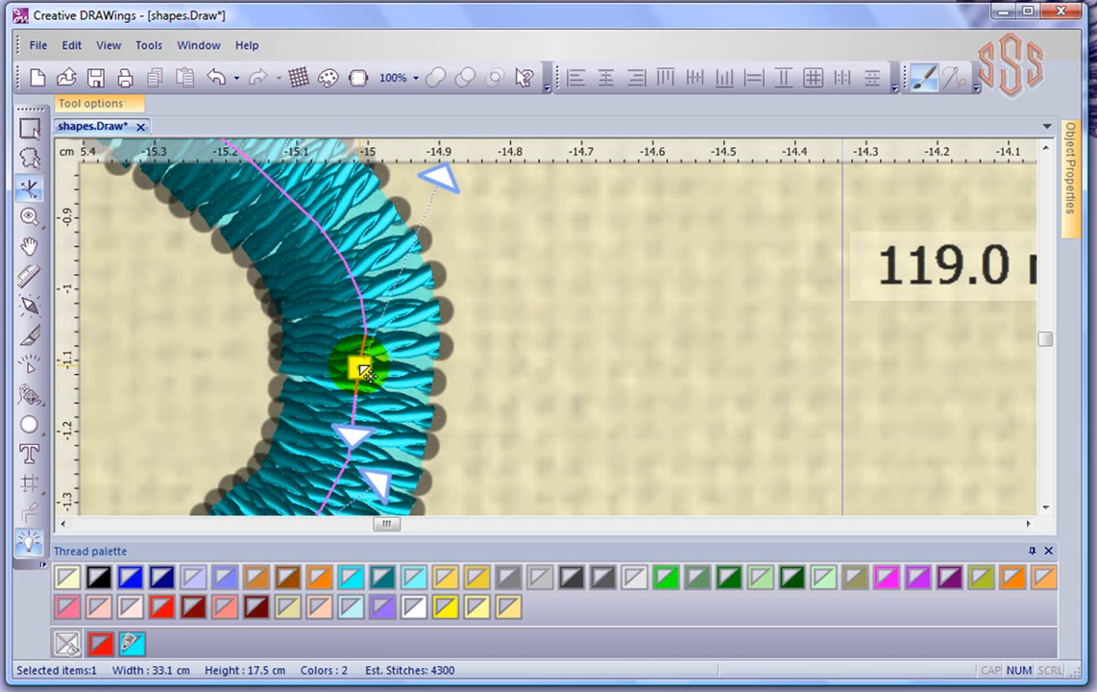
Convert the square cusp node at the rightmost point of the bend to a smooth node.
right_click(361, 369)
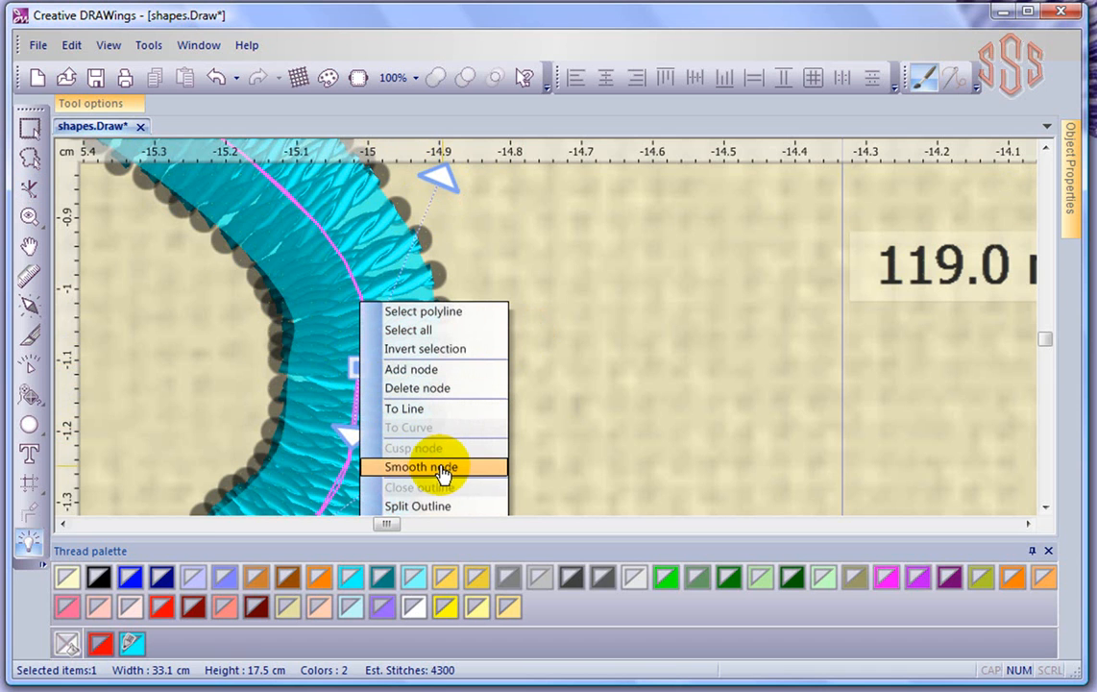
click(440, 468)
click(362, 383)
click(325, 454)
drag(329, 465, 349, 374)
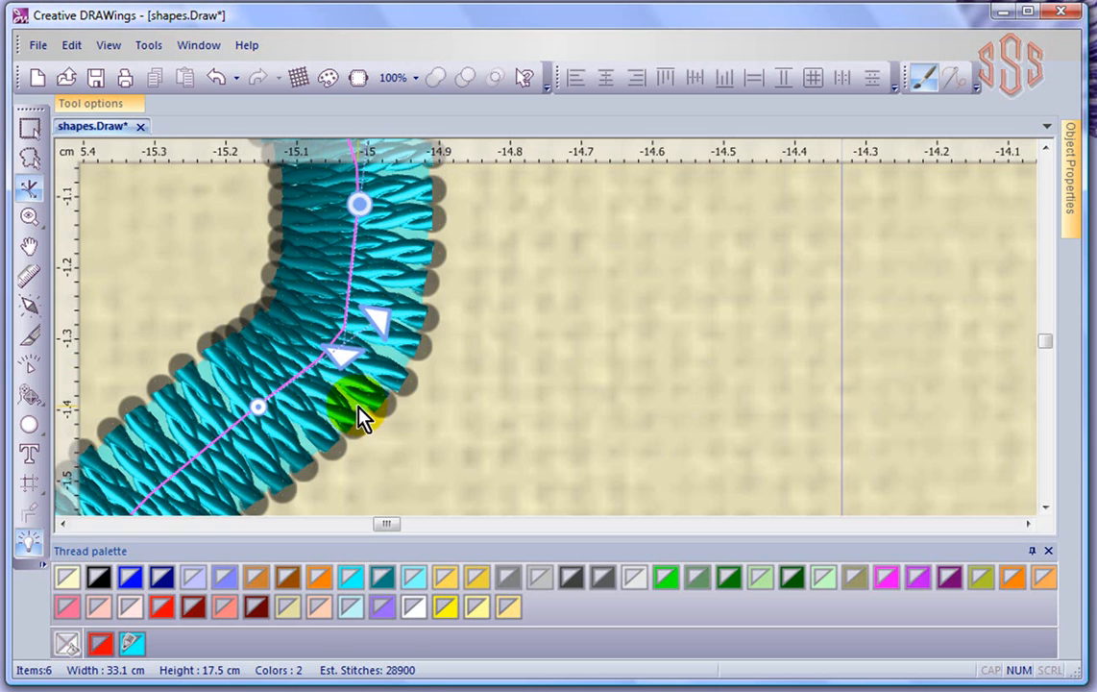
Convert the neighbouring round node on the lower diagonal stretch of the outline to a cusp node.
click(258, 407)
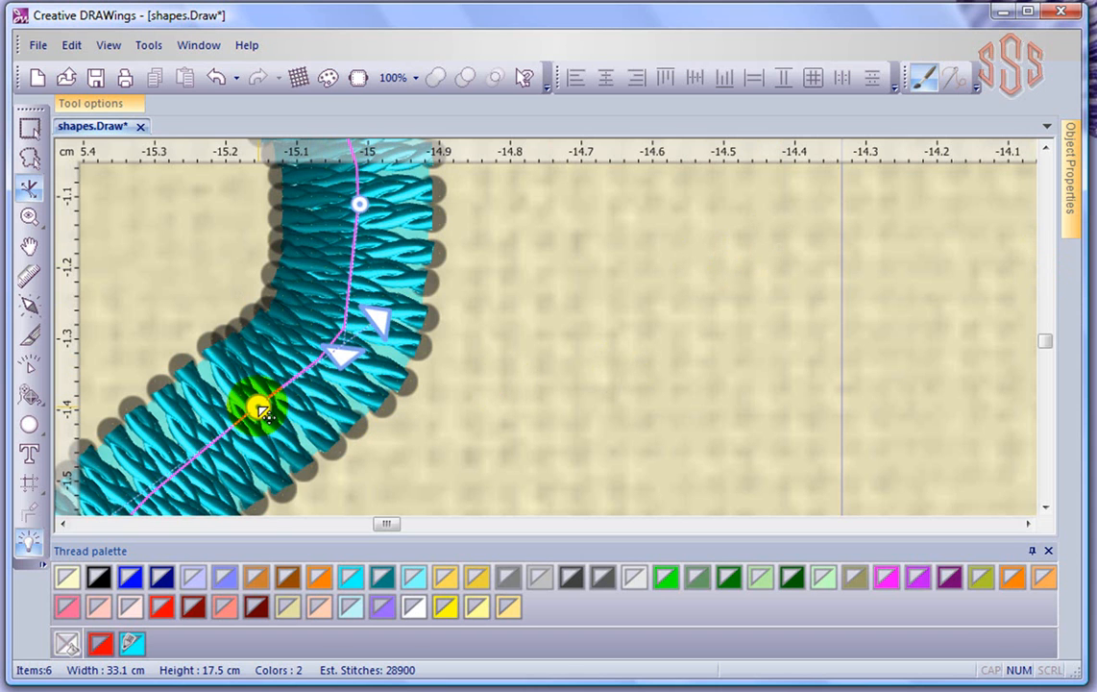
right_click(260, 412)
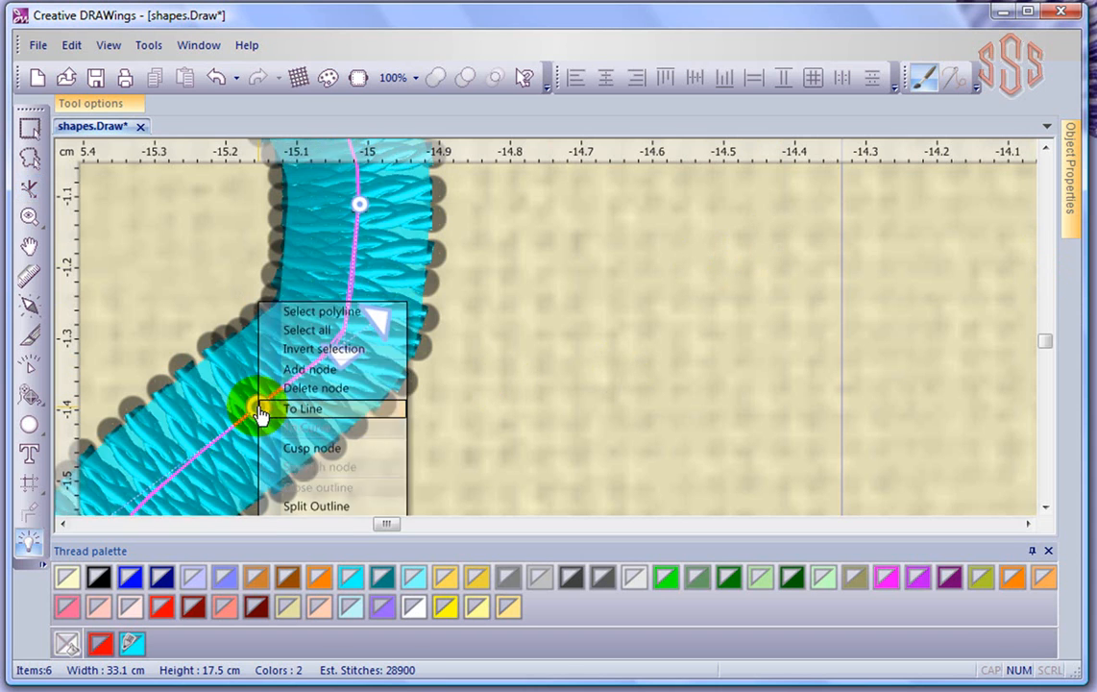
click(338, 449)
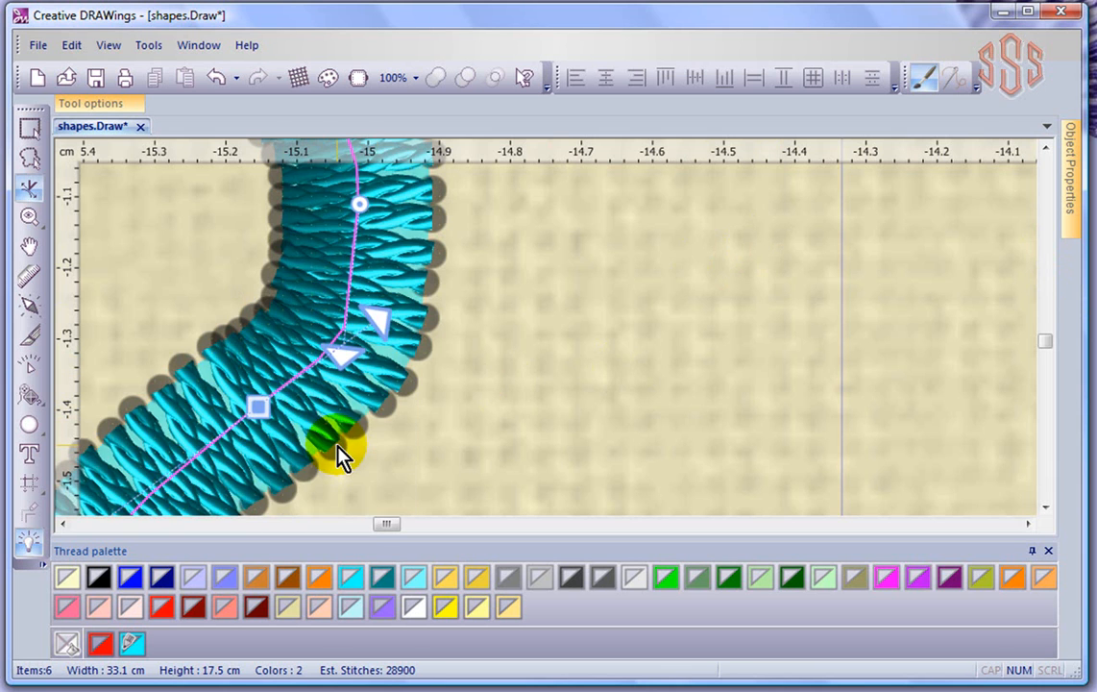
Adjust the upper and lower handles of the lower cusp node independently to reshape the curve on each side of it.
mouse_move(380, 320)
mouse_down()
mouse_move(422, 288)
mouse_move(394, 304)
mouse_up()
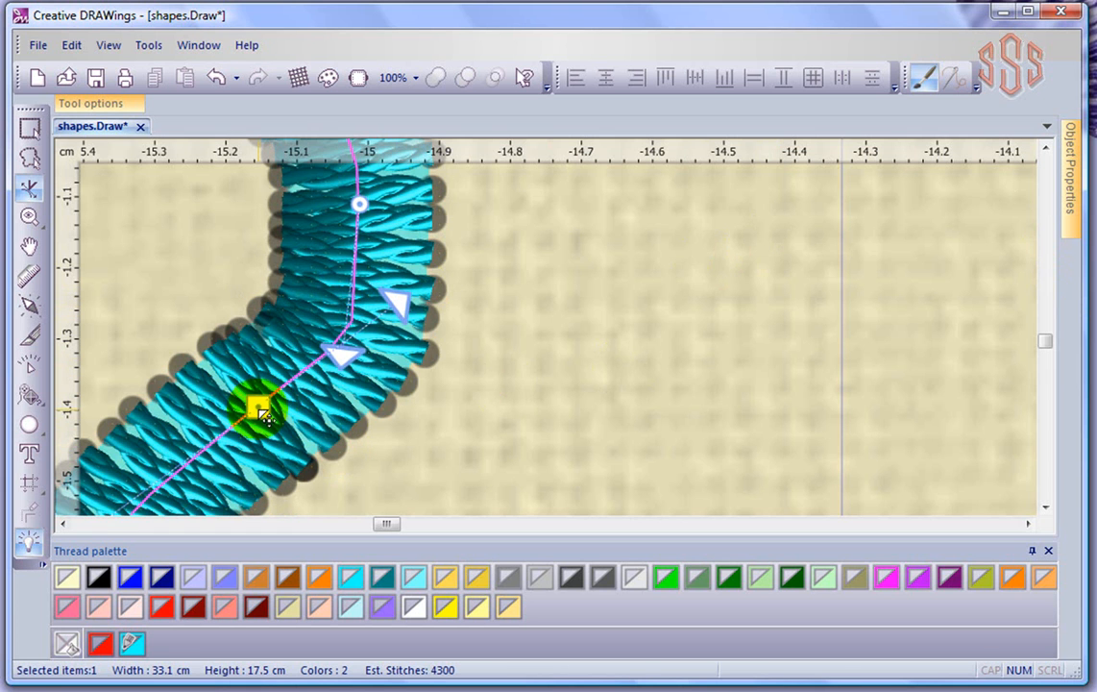
scroll(365, 420, down, 3)
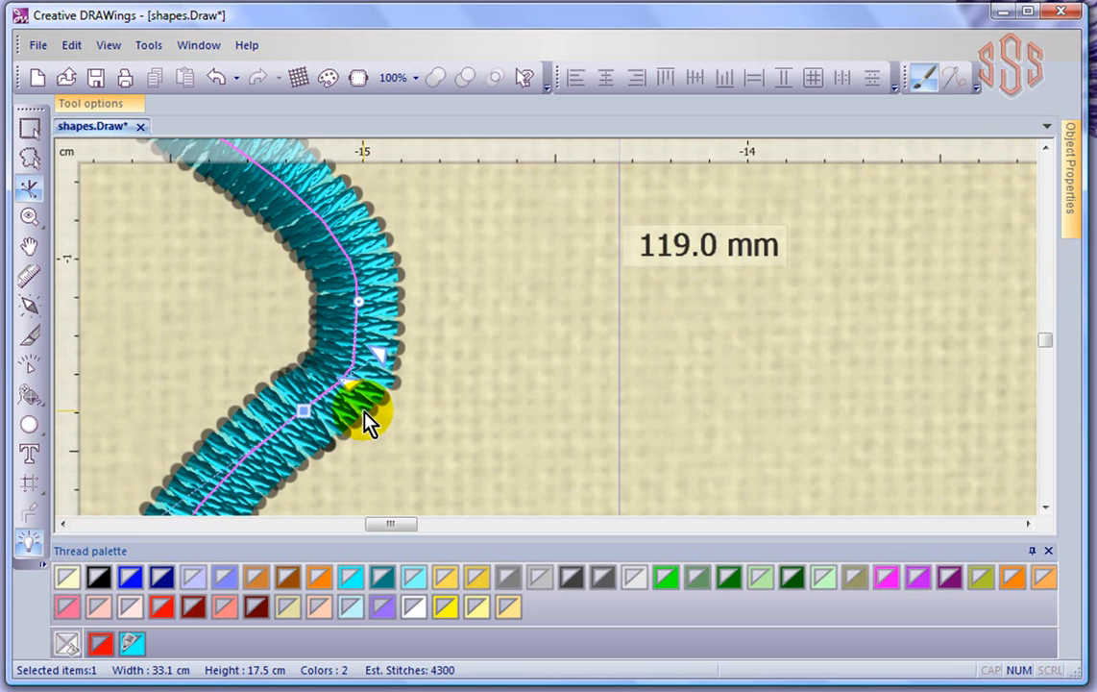
click(1045, 508)
click(1046, 507)
click(1046, 508)
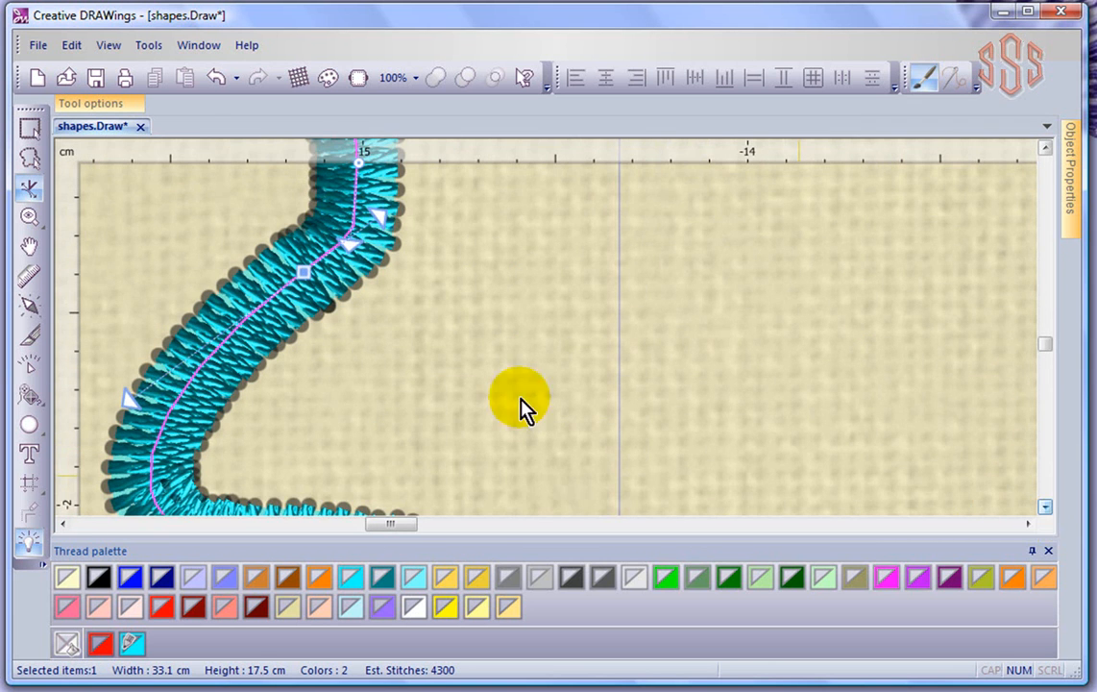
drag(376, 240, 334, 258)
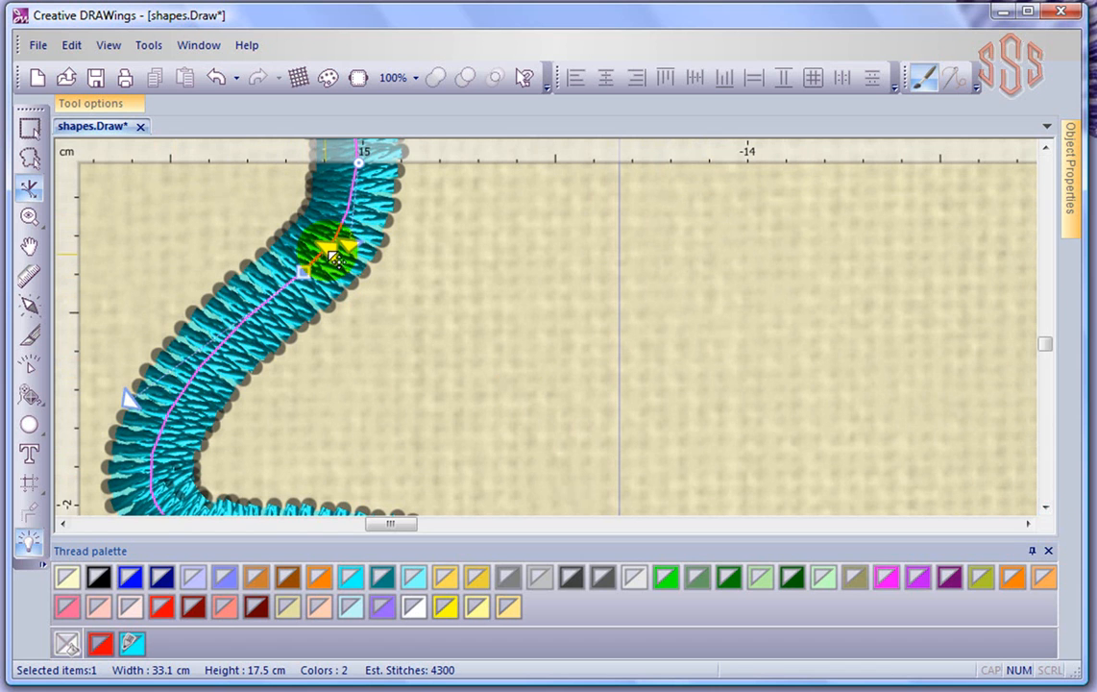
drag(135, 409, 117, 377)
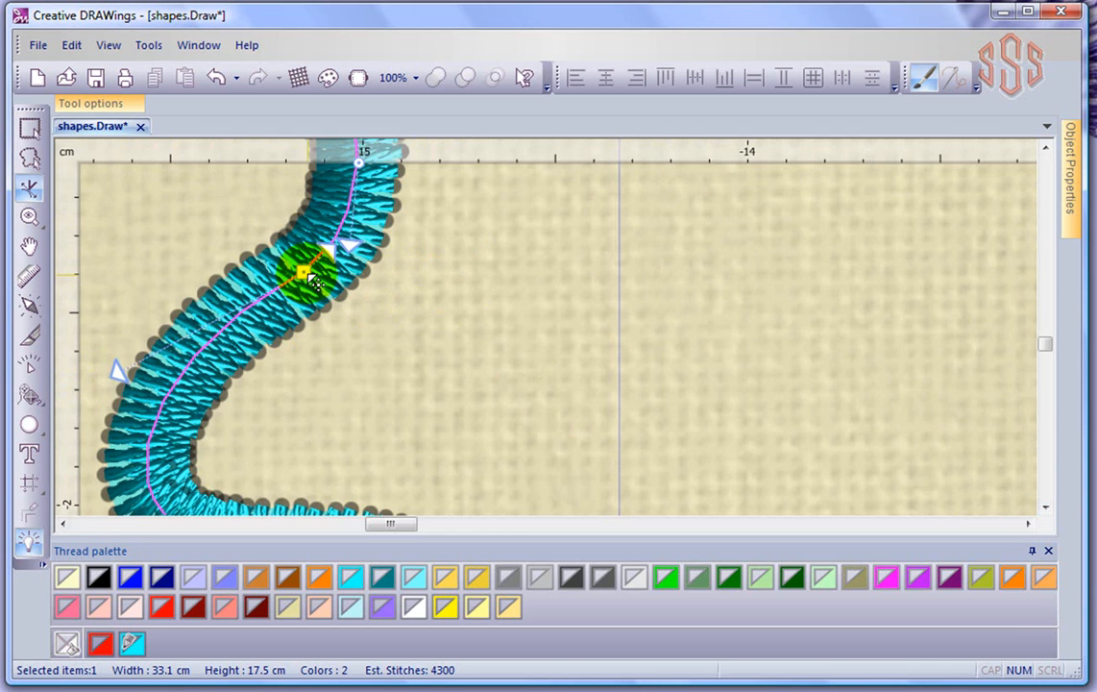
Convert the lower cusp node back to a smooth node.
scroll(305, 279, up, 4)
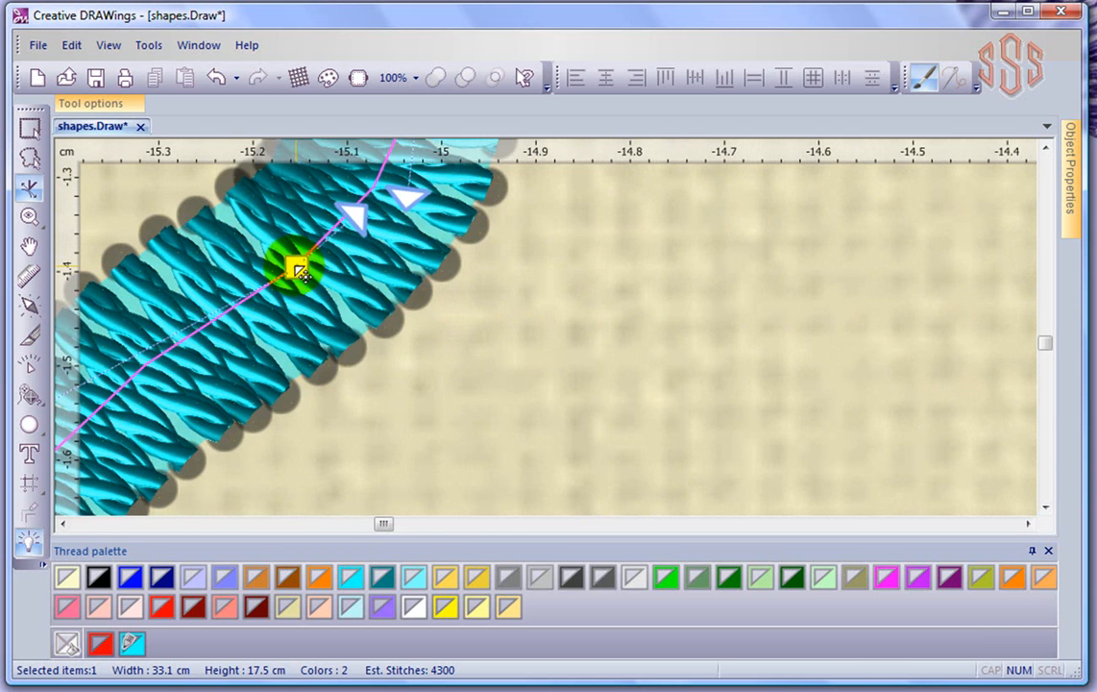
right_click(297, 268)
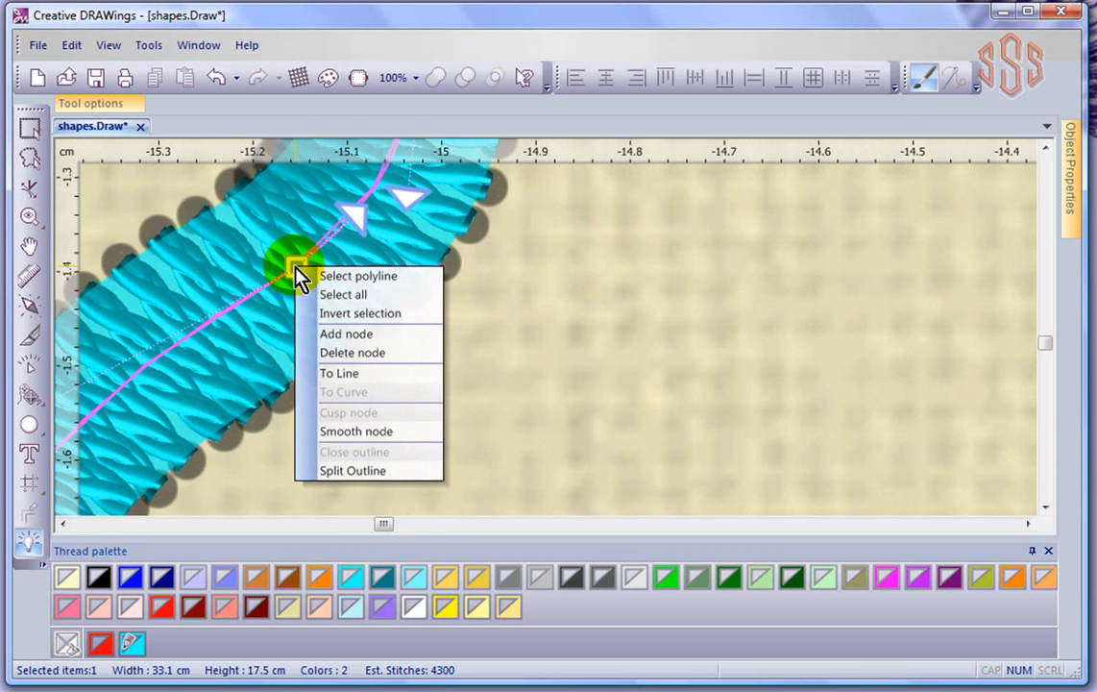
click(398, 435)
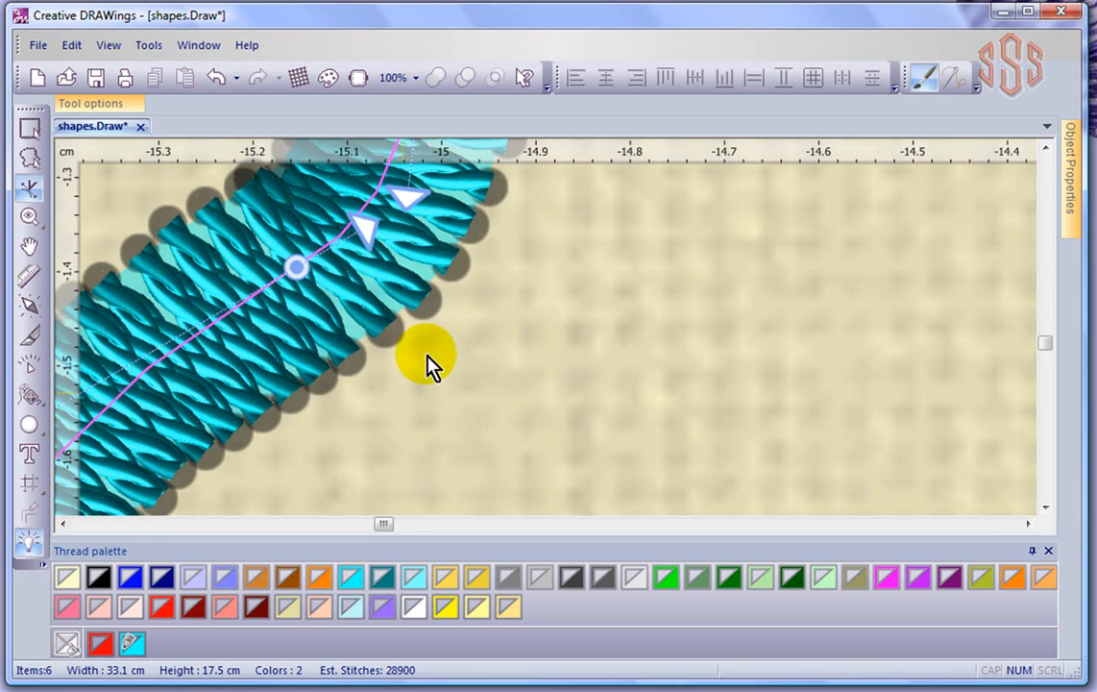
scroll(486, 317, down, 4)
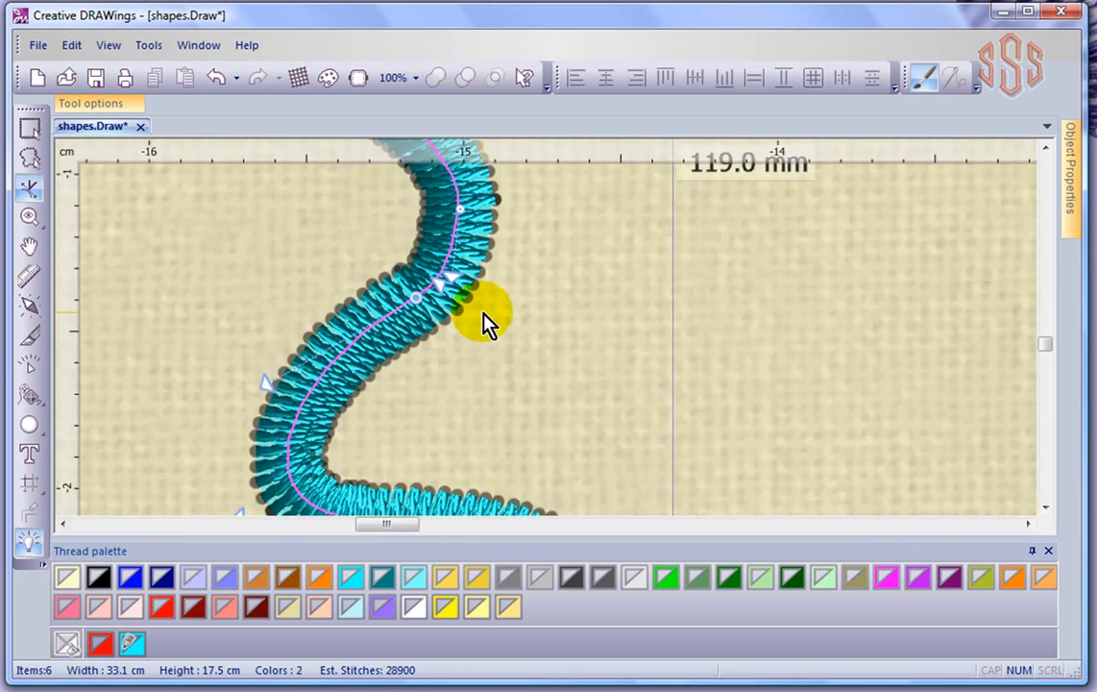
Convert the upper round node at the rightmost point of the bend to a cusp node.
scroll(485, 293, up, 5)
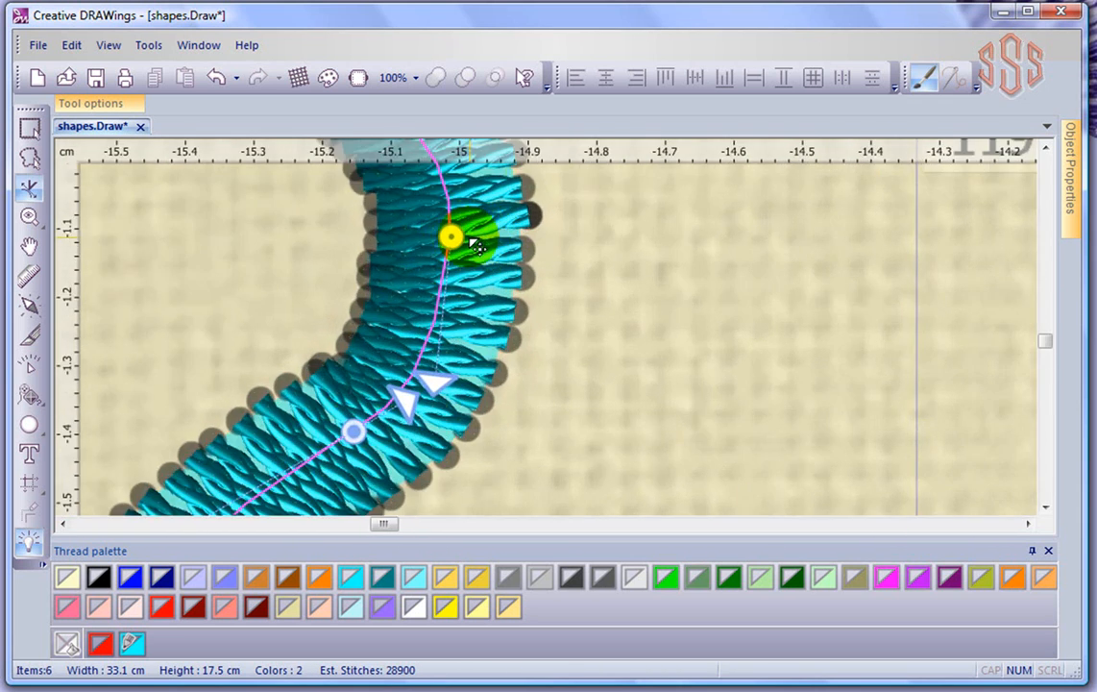
right_click(446, 242)
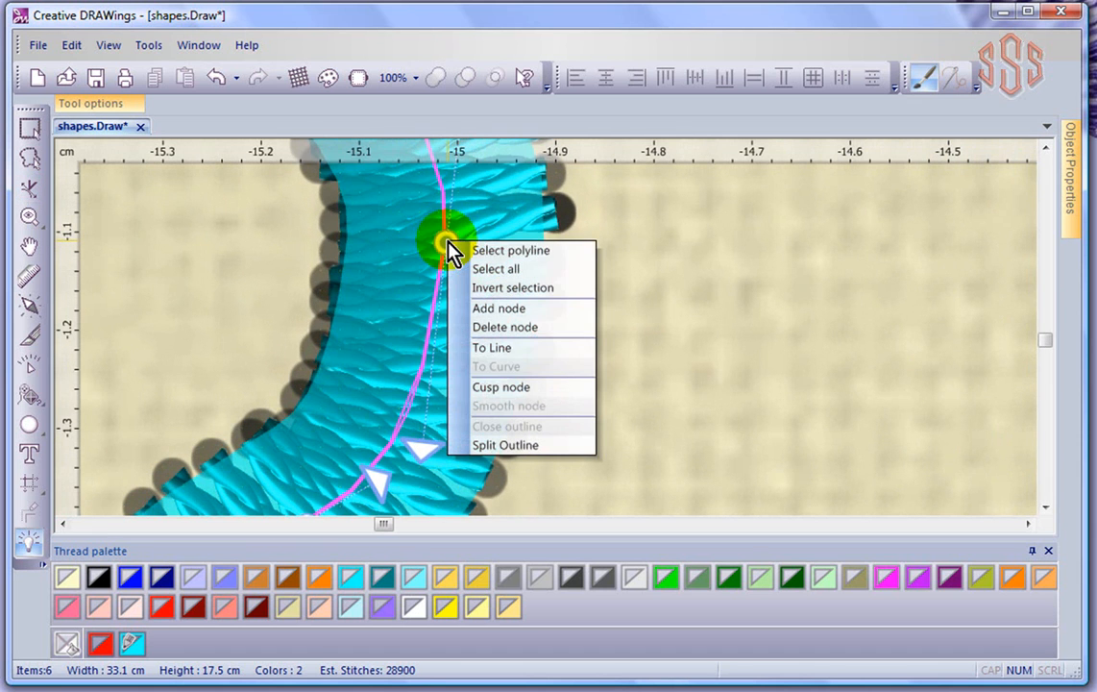
click(504, 388)
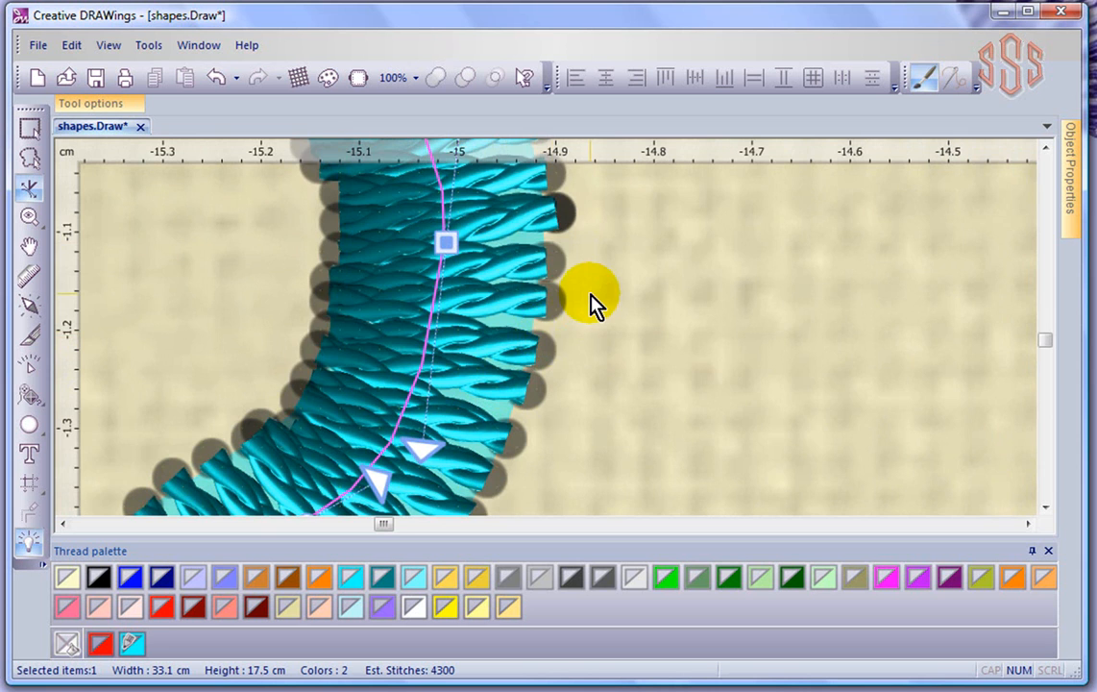
Turn the curved segment running up and left from the upper cusp node into a straight line.
scroll(593, 307, down, 3)
scroll(591, 300, down, 1)
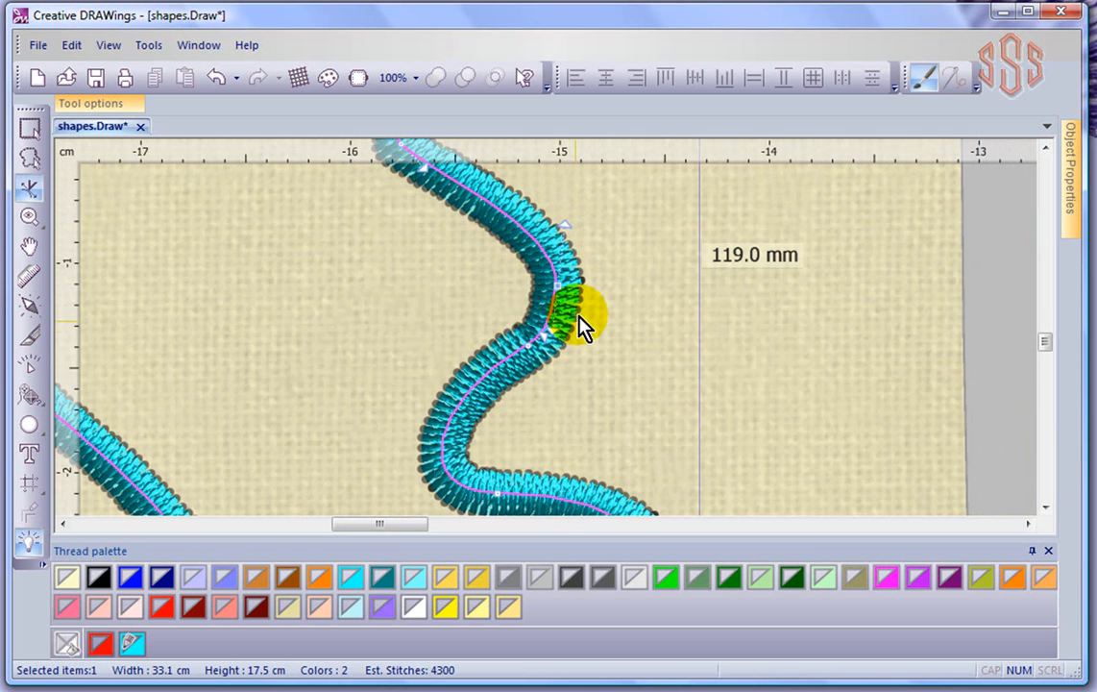
scroll(581, 322, up, 1)
scroll(581, 322, up, 1)
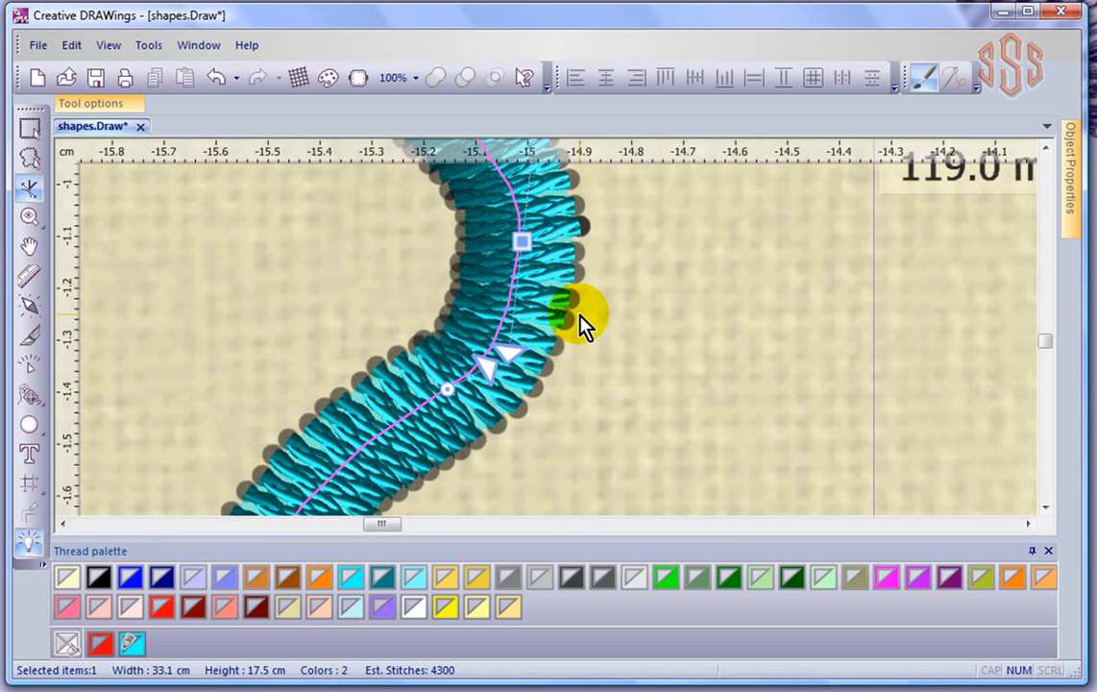
right_click(525, 246)
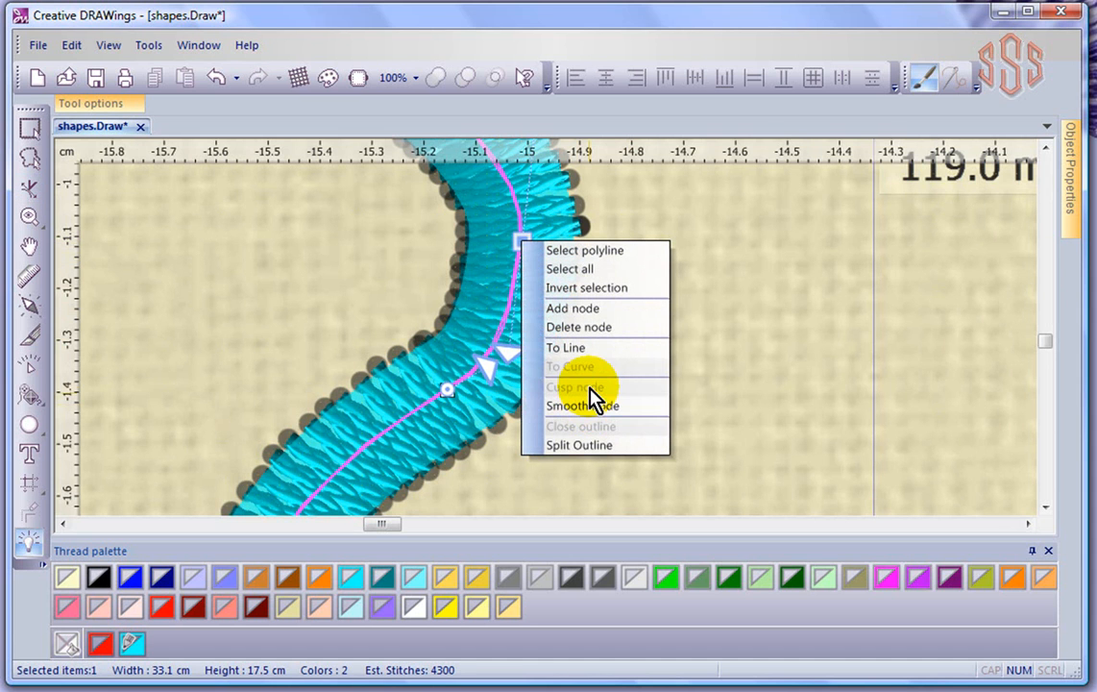
click(589, 350)
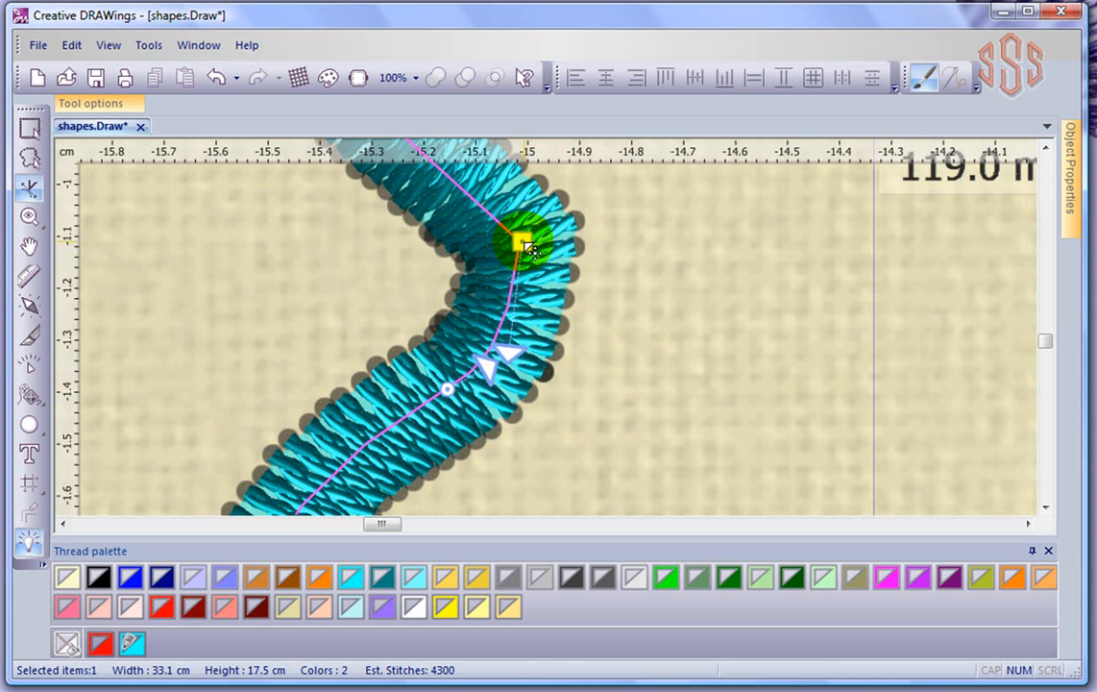
Turn the segment between the upper cusp node and the lower smooth node into a straight line.
click(448, 388)
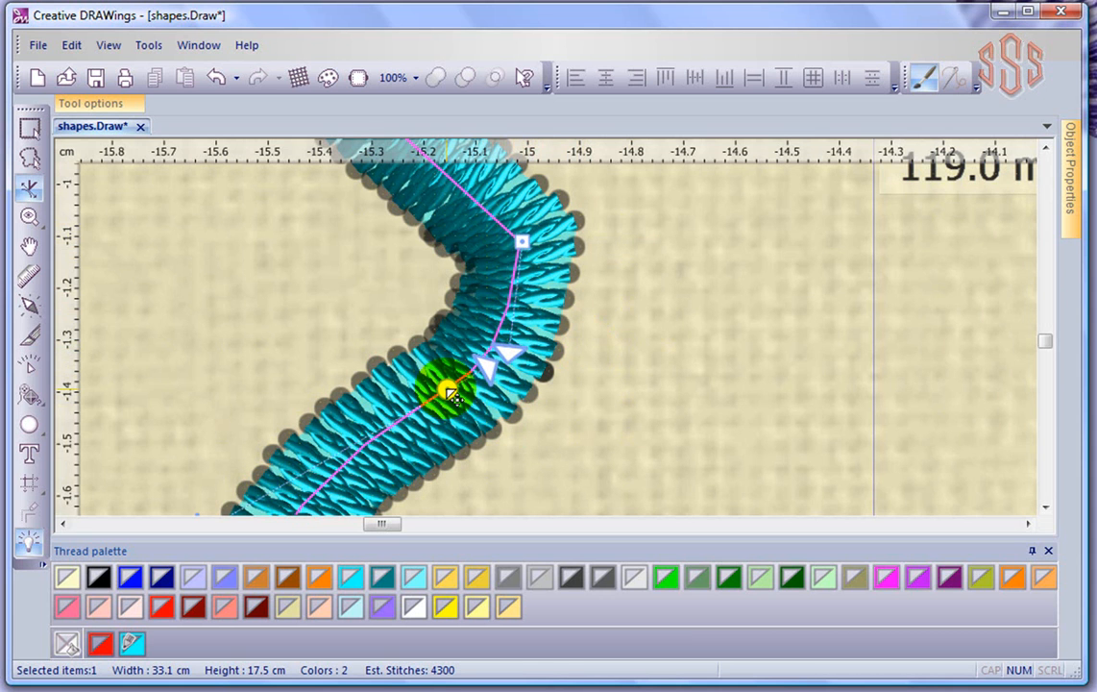
right_click(448, 389)
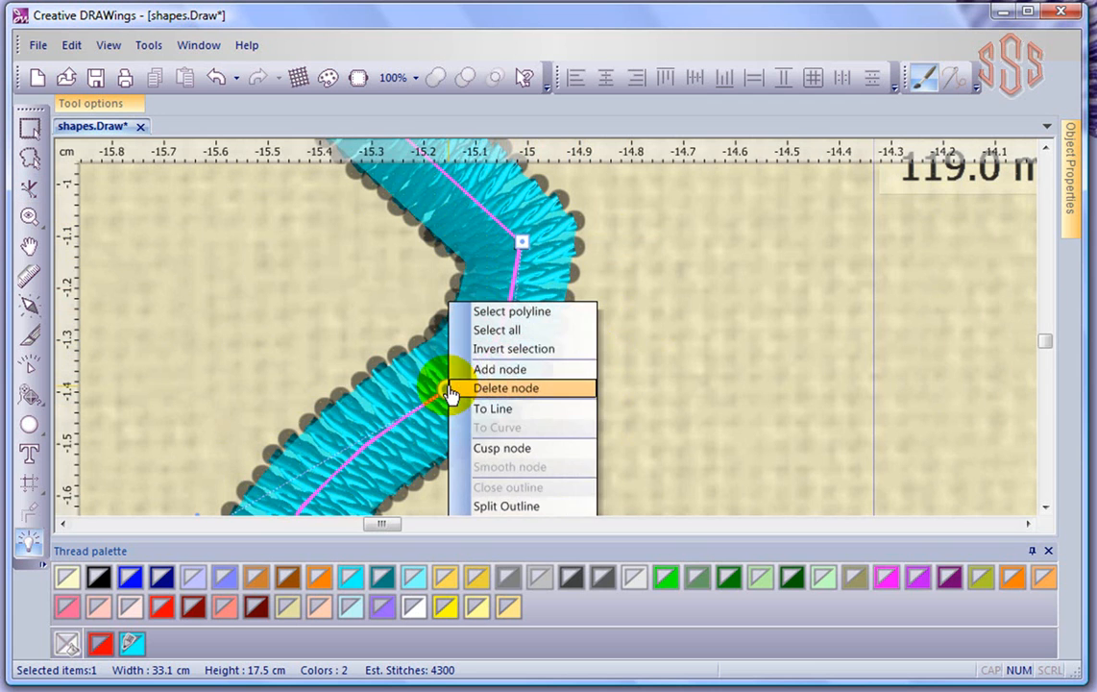
click(496, 411)
Move the corner cusp node about 1.4 mm right and 0.7 mm up to form a sharper point.
drag(522, 240, 597, 203)
scroll(678, 346, down, 2)
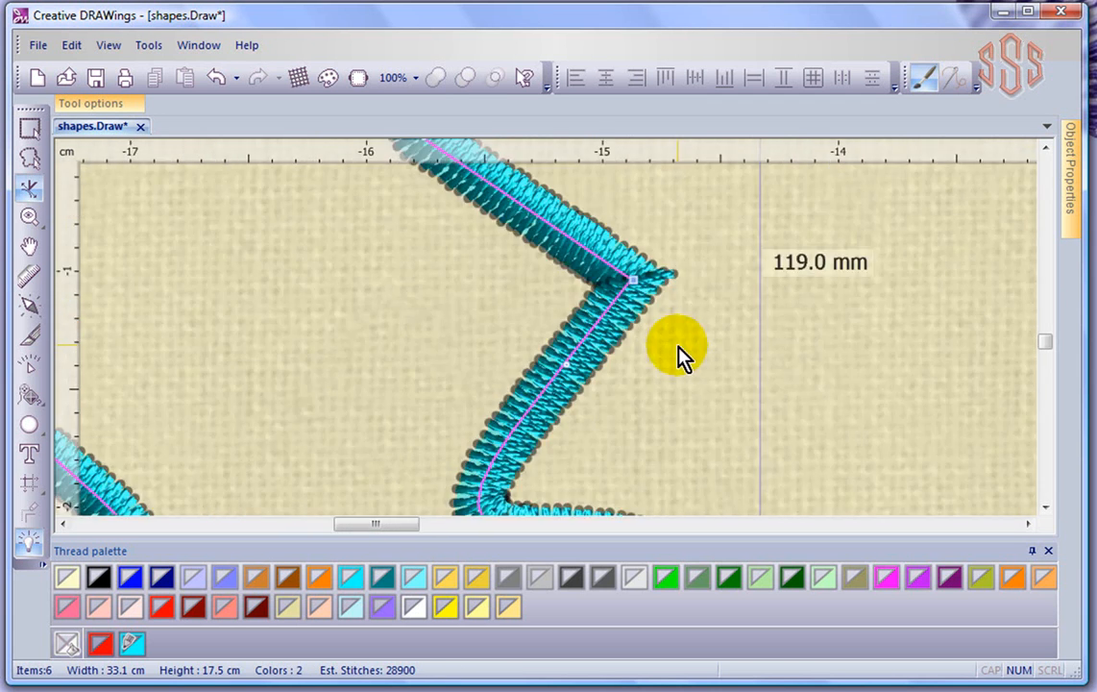
scroll(678, 346, down, 2)
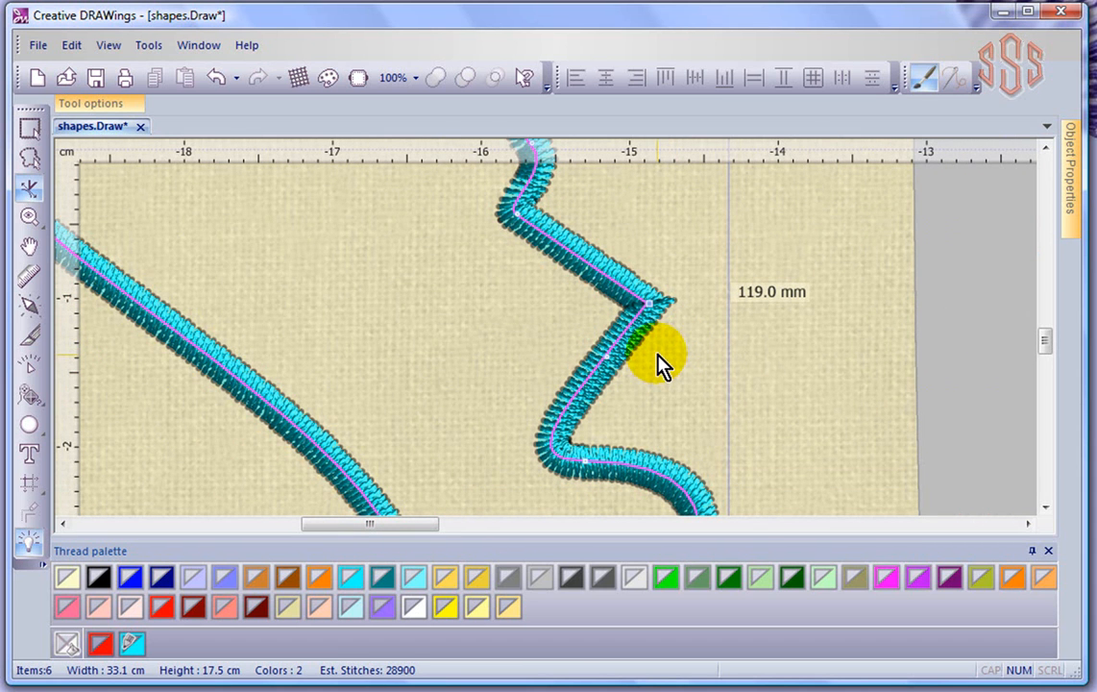
Move the smooth node below the corner about 2.4 mm left and 1.2 mm up, and reshape the curve below it with its handle.
scroll(643, 382, up, 2)
click(558, 343)
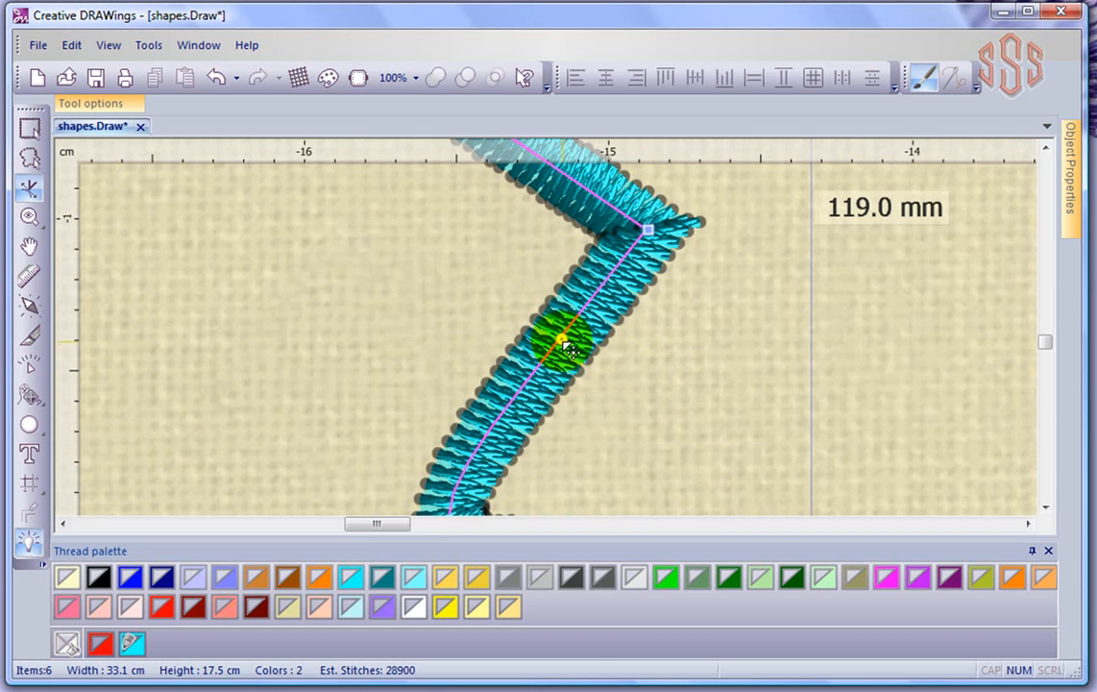
drag(562, 343, 488, 305)
drag(337, 378, 415, 338)
drag(391, 296, 380, 361)
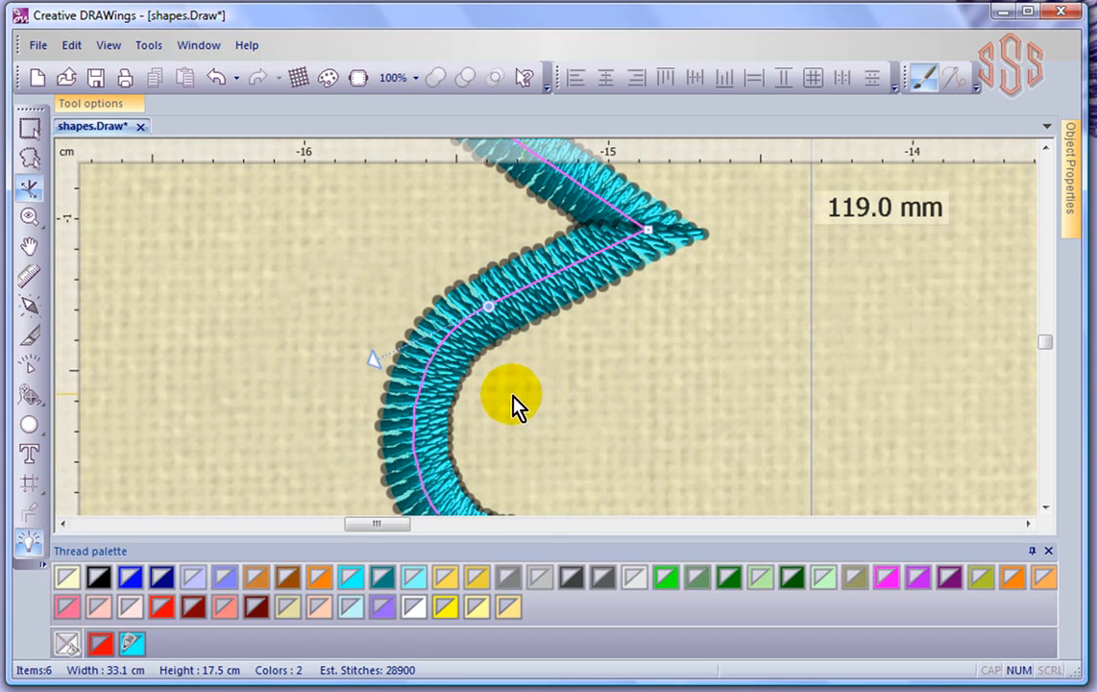
Add a node on the leftmost part of the rounded curve below the smooth node.
mouse_move(428, 412)
mouse_down()
mouse_move(437, 356)
mouse_move(421, 381)
mouse_move(423, 461)
mouse_up()
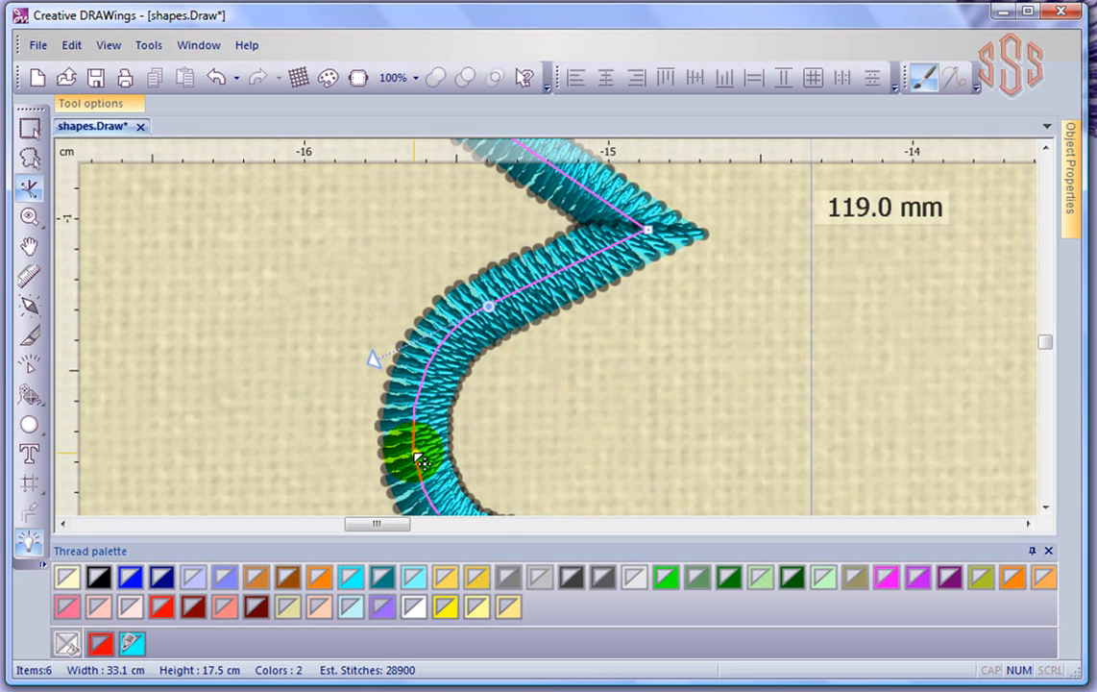
right_click(419, 462)
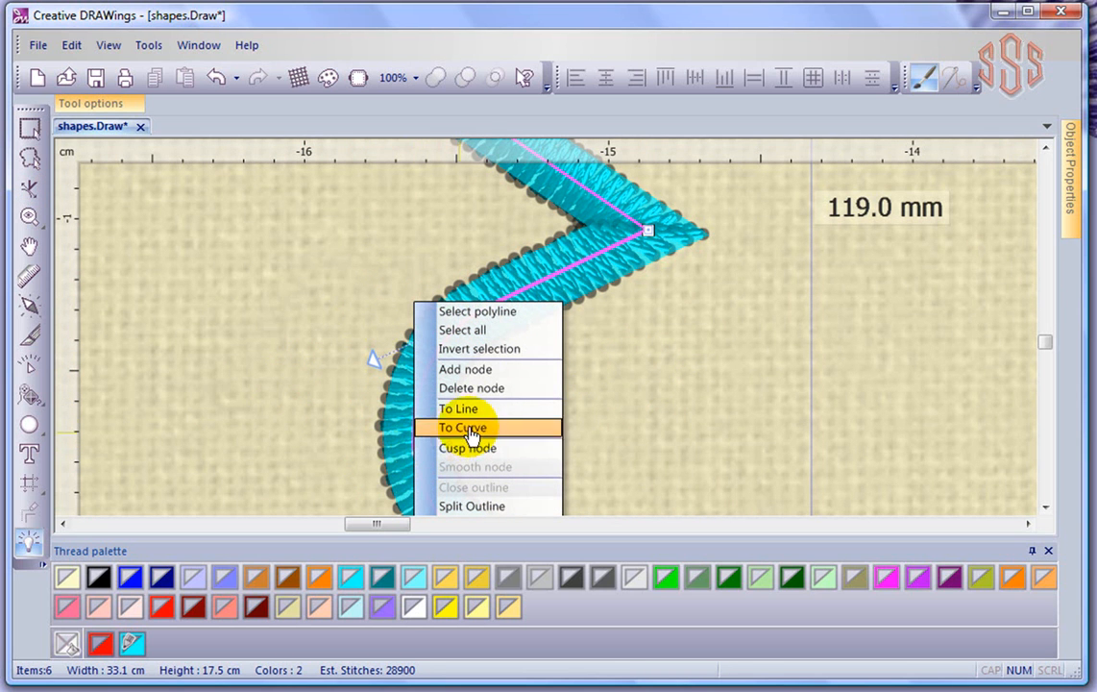
click(496, 370)
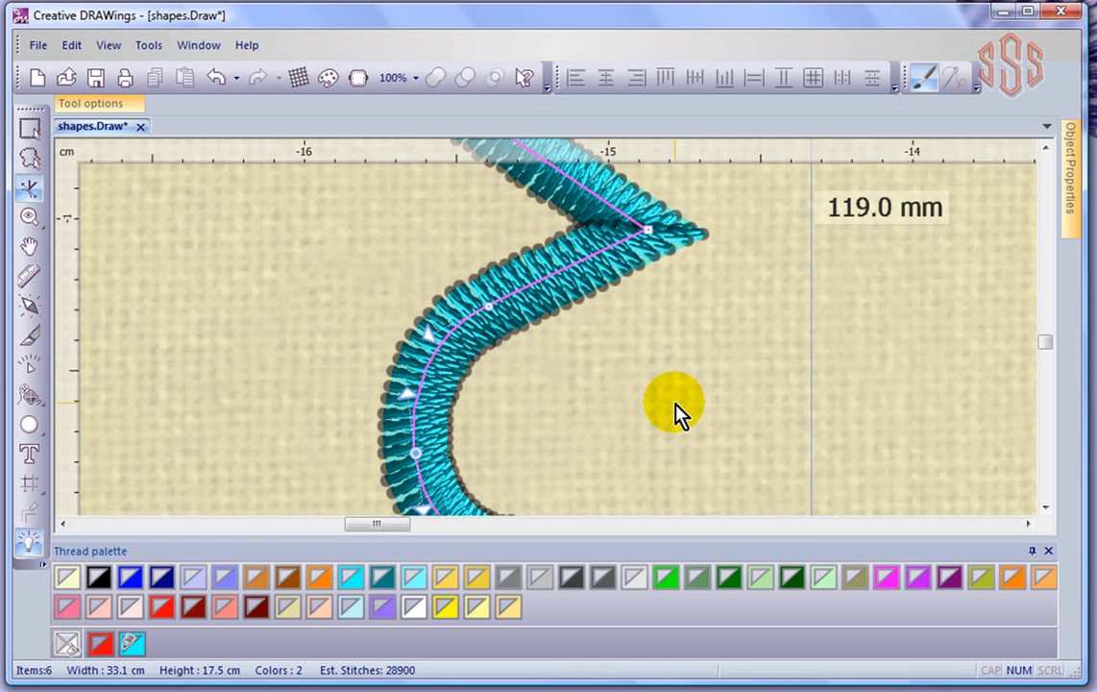
Leave node editing for rectangle selection and deselect the edited outline.
scroll(675, 413, down, 3)
scroll(672, 415, down, 4)
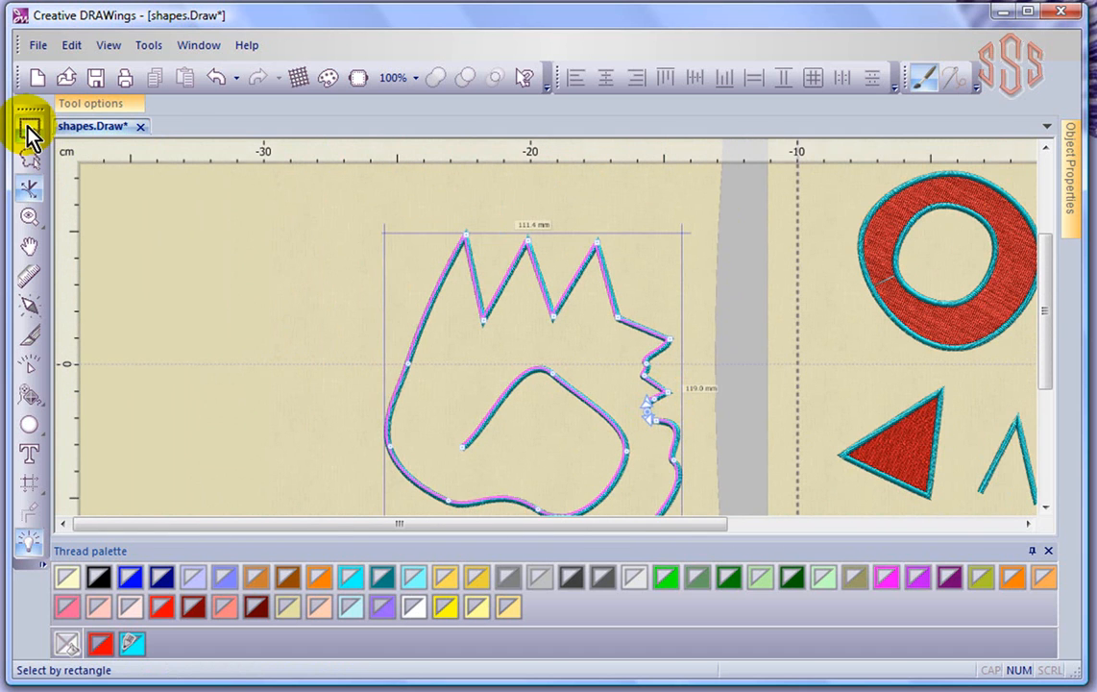
click(30, 138)
click(268, 298)
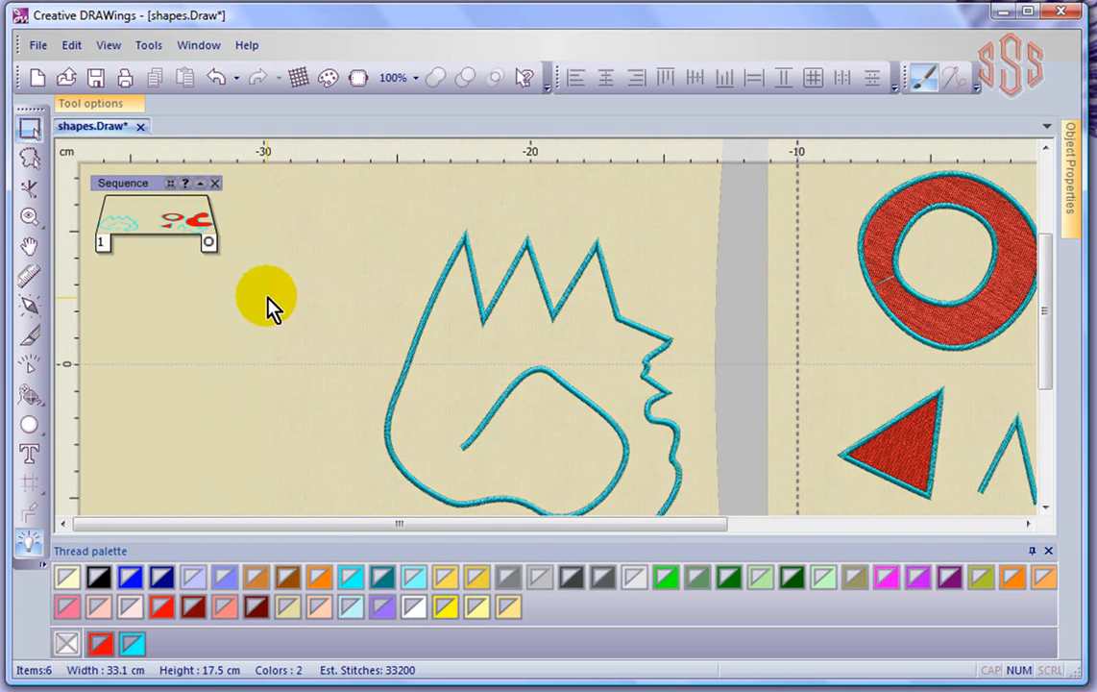
Select the open wavy outline below the red shapes, and select the small inverted-V outline in its place.
click(1029, 524)
click(1045, 508)
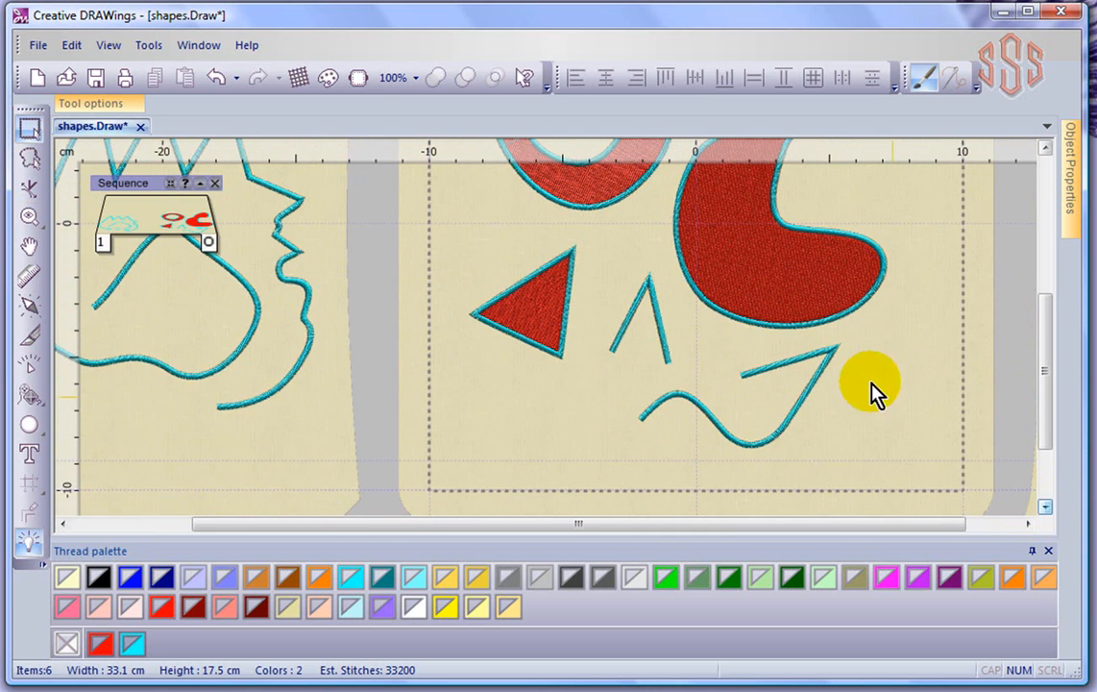
click(815, 358)
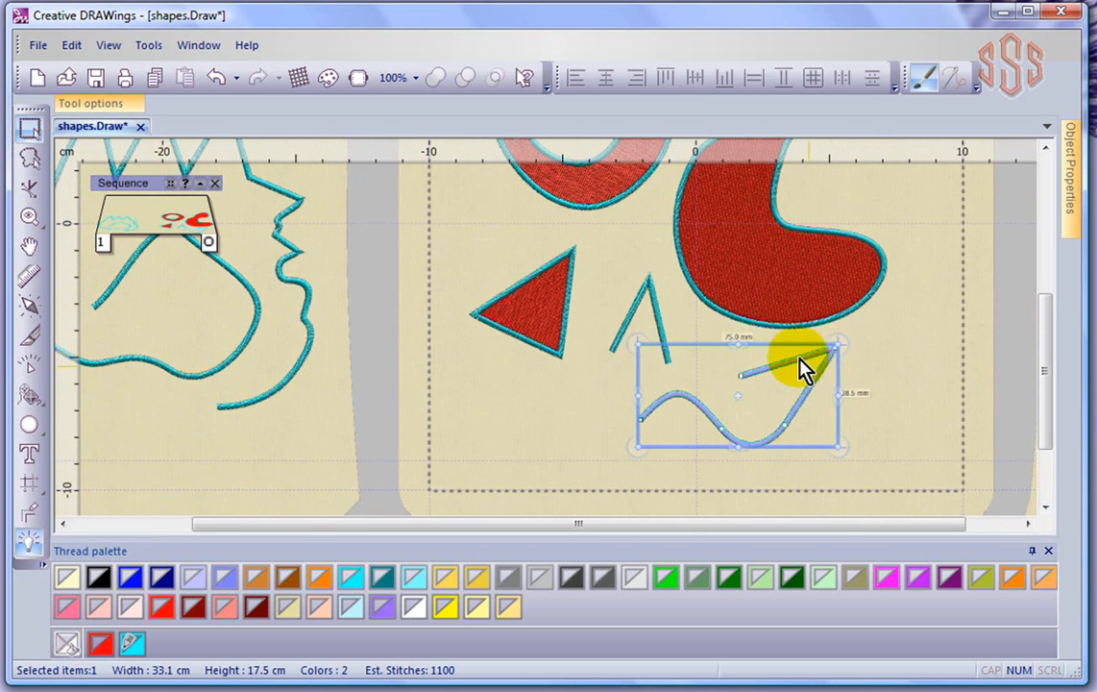
click(656, 313)
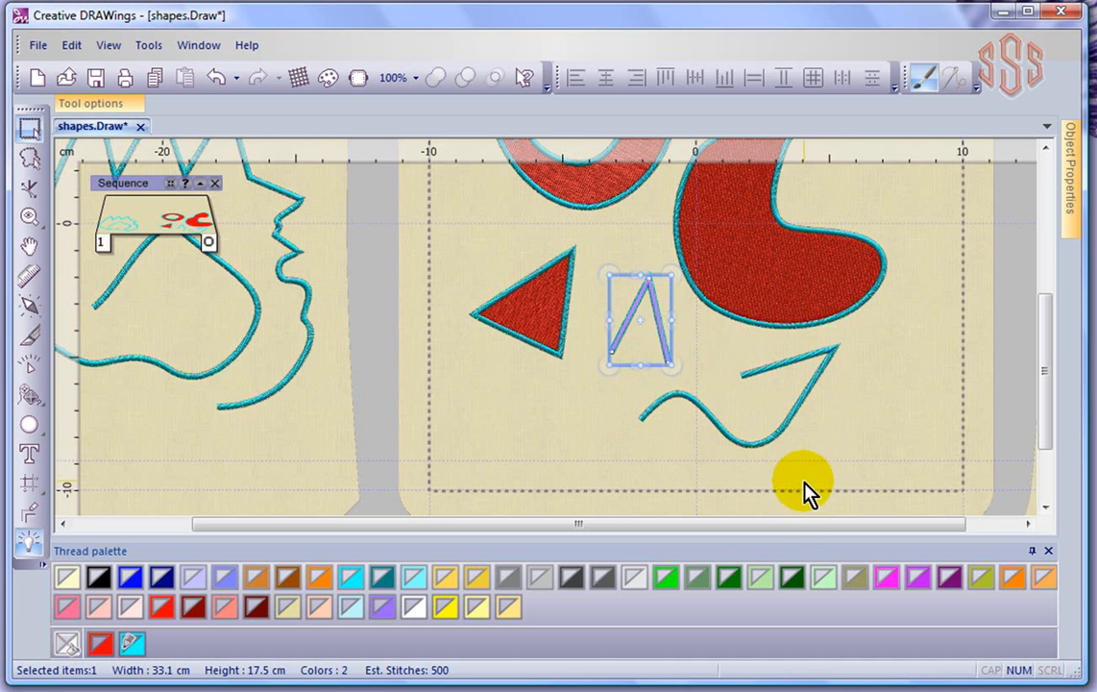
Add the open wavy outline to the selection and combine it with the inverted-V outline into one object.
shift+click(781, 363)
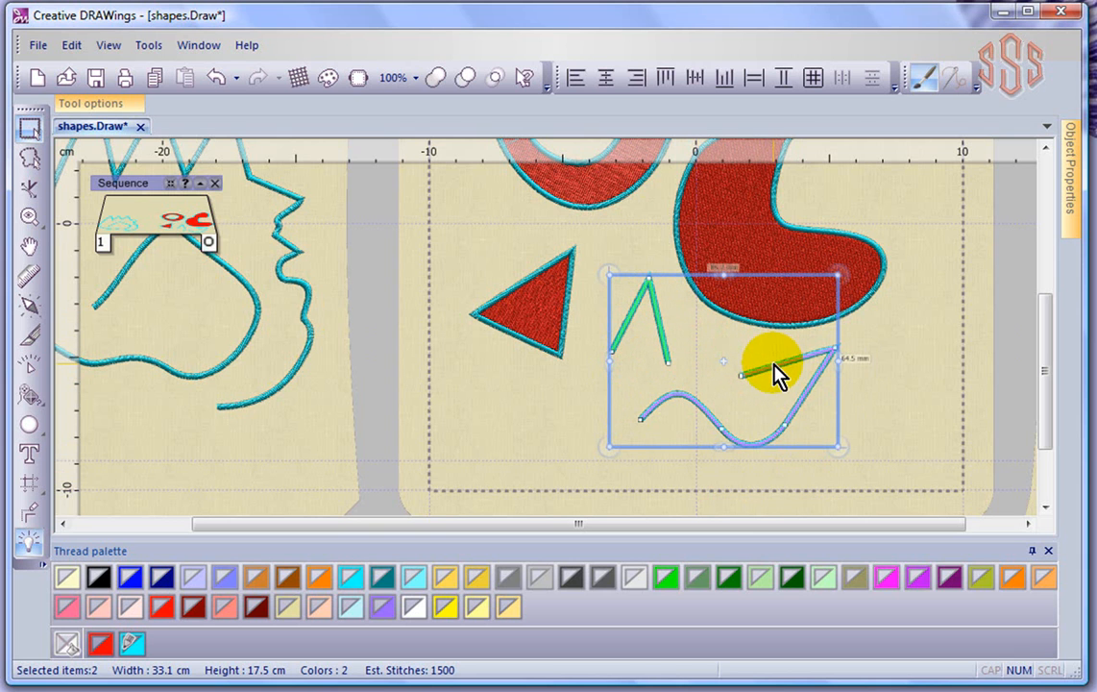
right_click(661, 338)
mouse_move(663, 341)
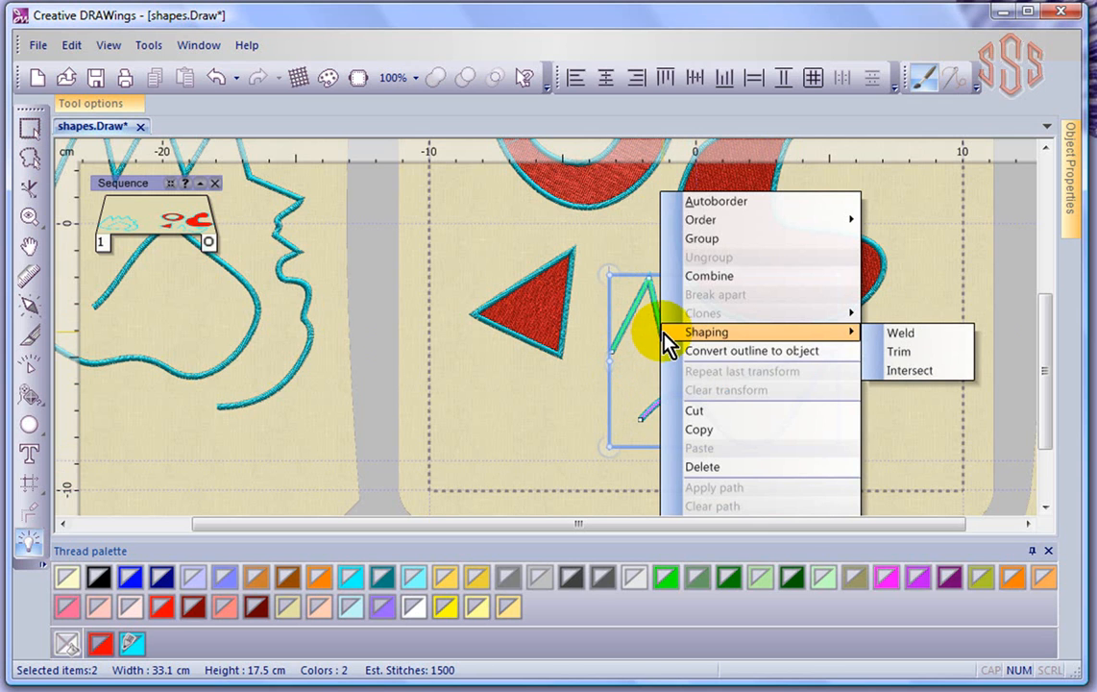
click(725, 277)
click(865, 366)
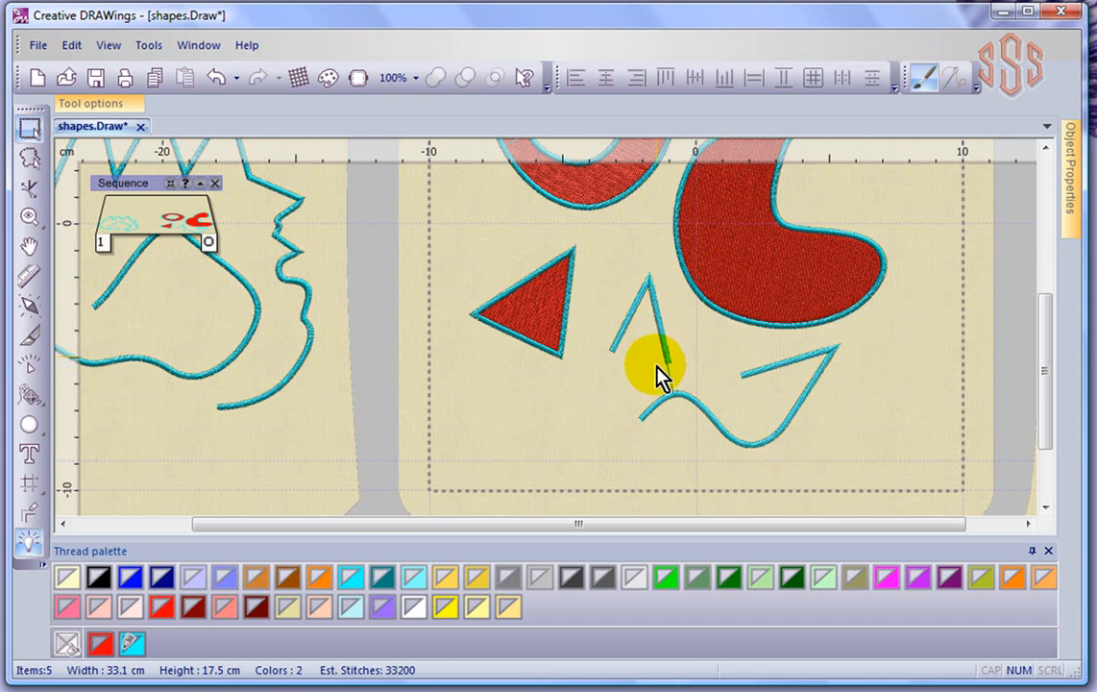
Join the combined outline's end node at the inverted V's right leg with the wavy part's upper end node.
click(758, 371)
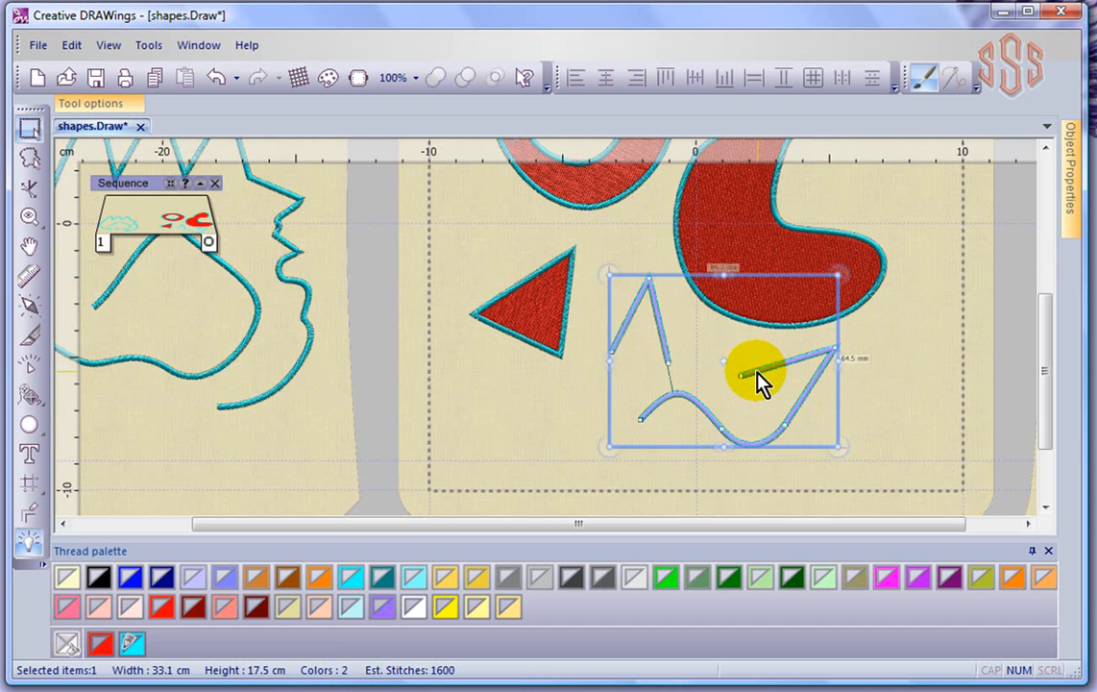
scroll(713, 364, up, 2)
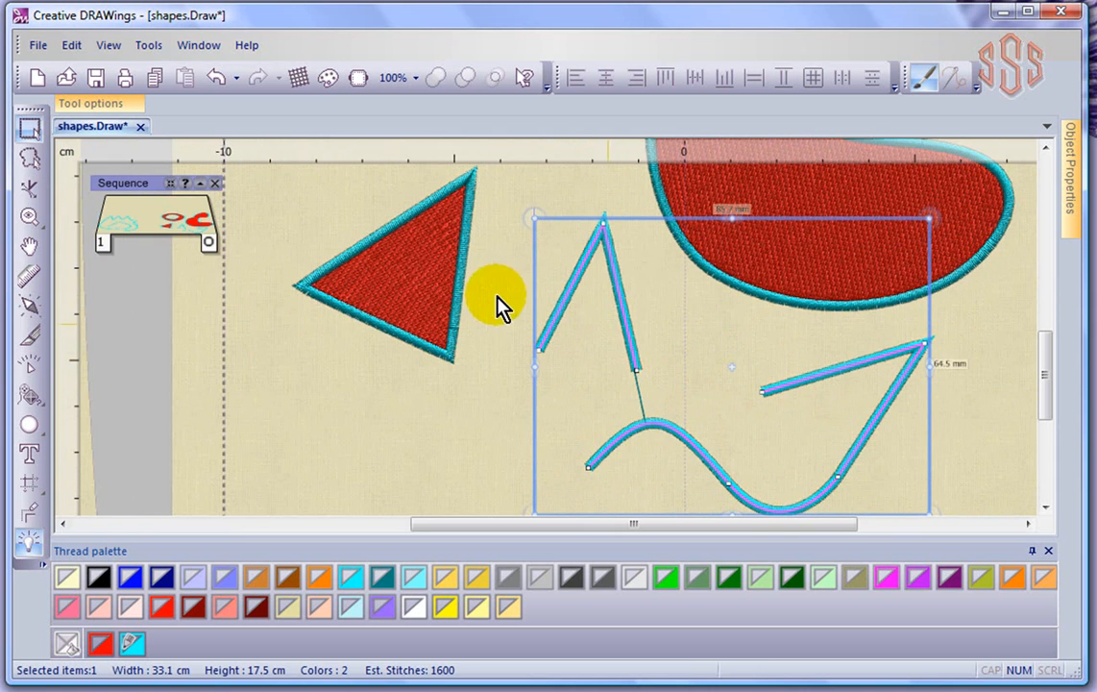
click(30, 188)
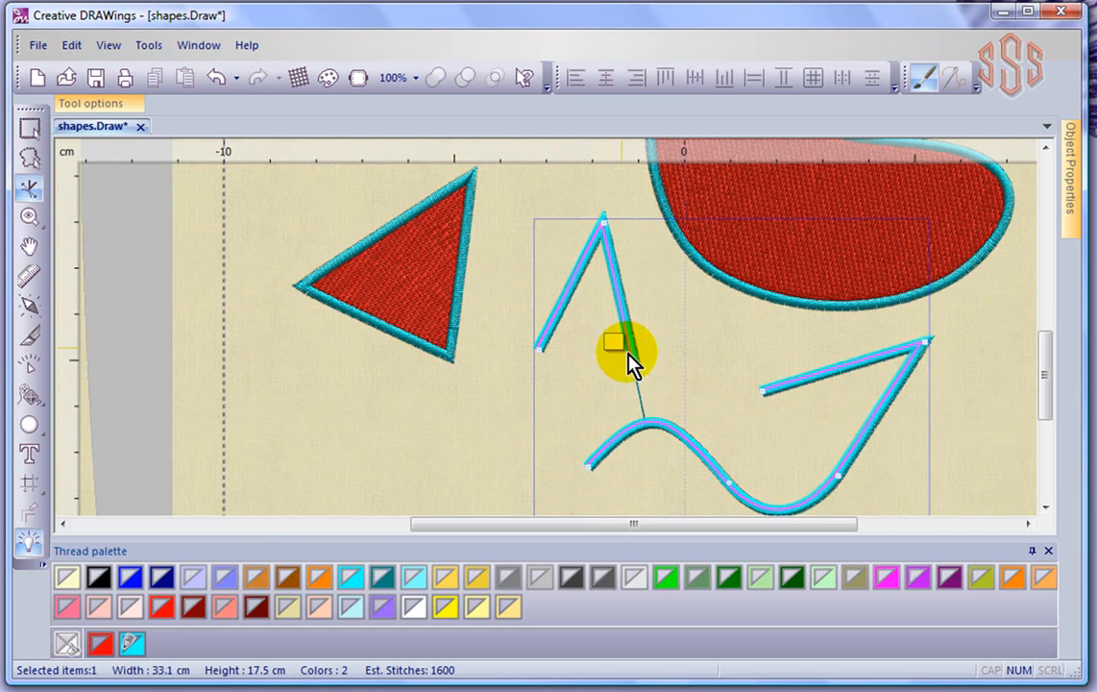
drag(655, 369, 787, 409)
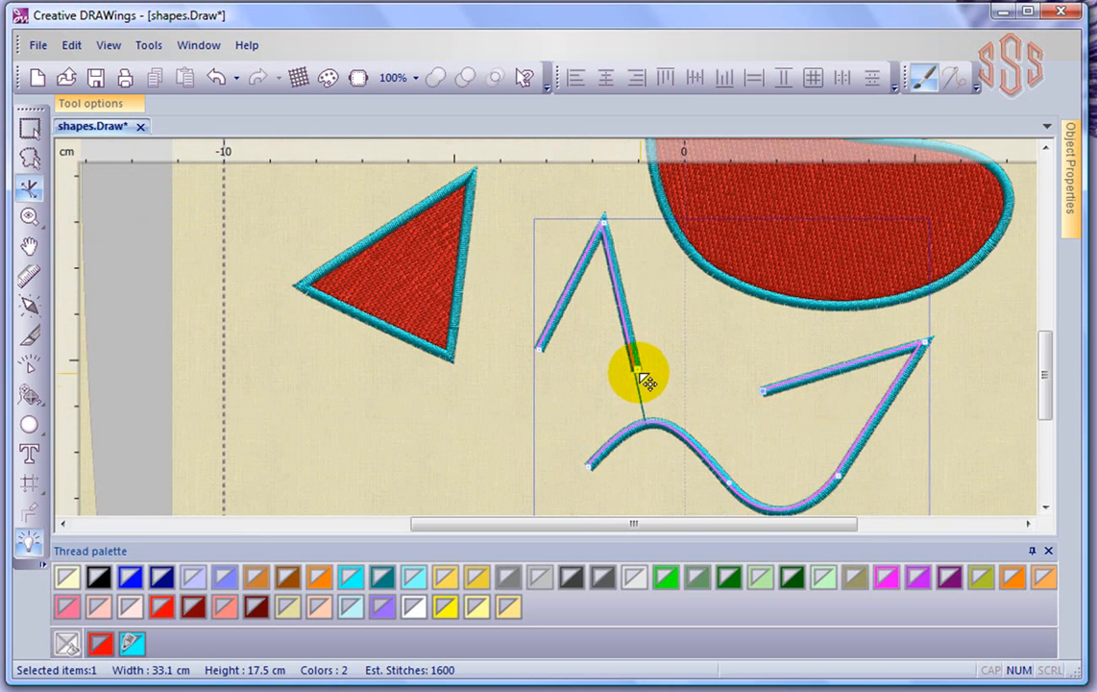
right_click(766, 396)
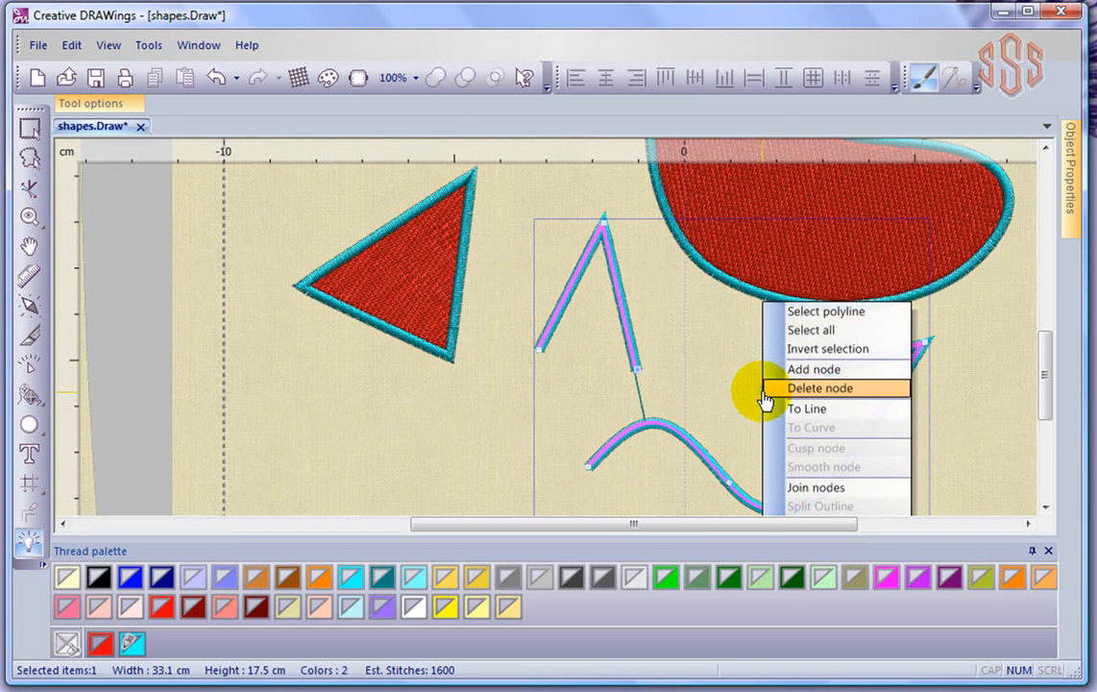
click(850, 488)
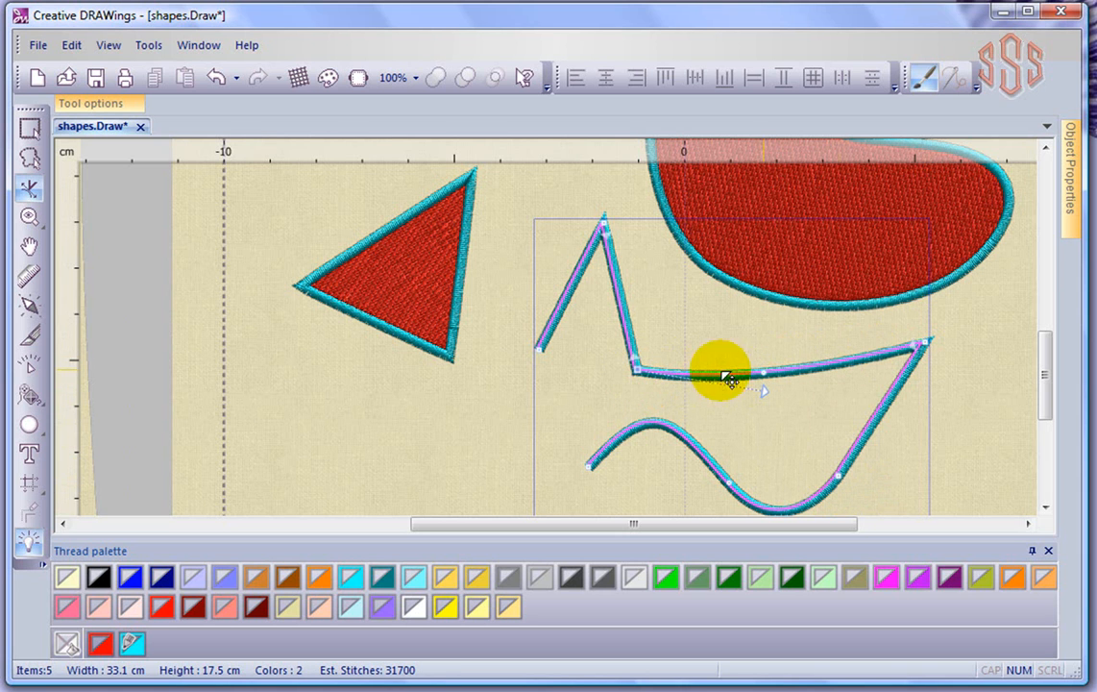
Join the outline's two remaining open end nodes on the left side to close the shape.
drag(500, 318, 604, 495)
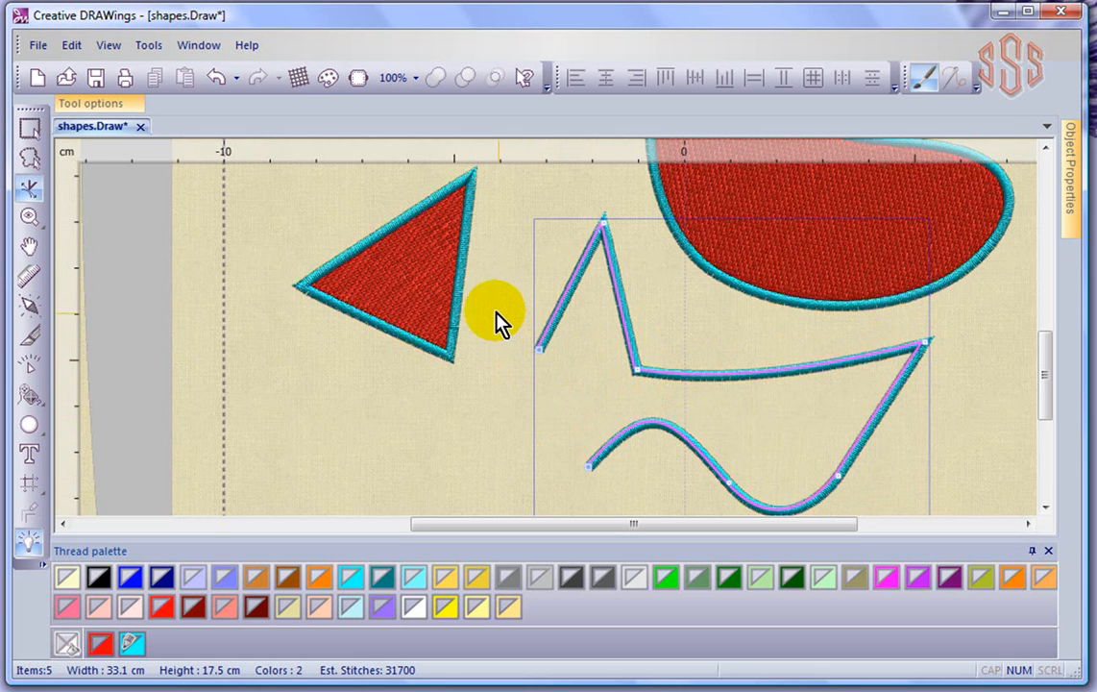
drag(493, 311, 602, 454)
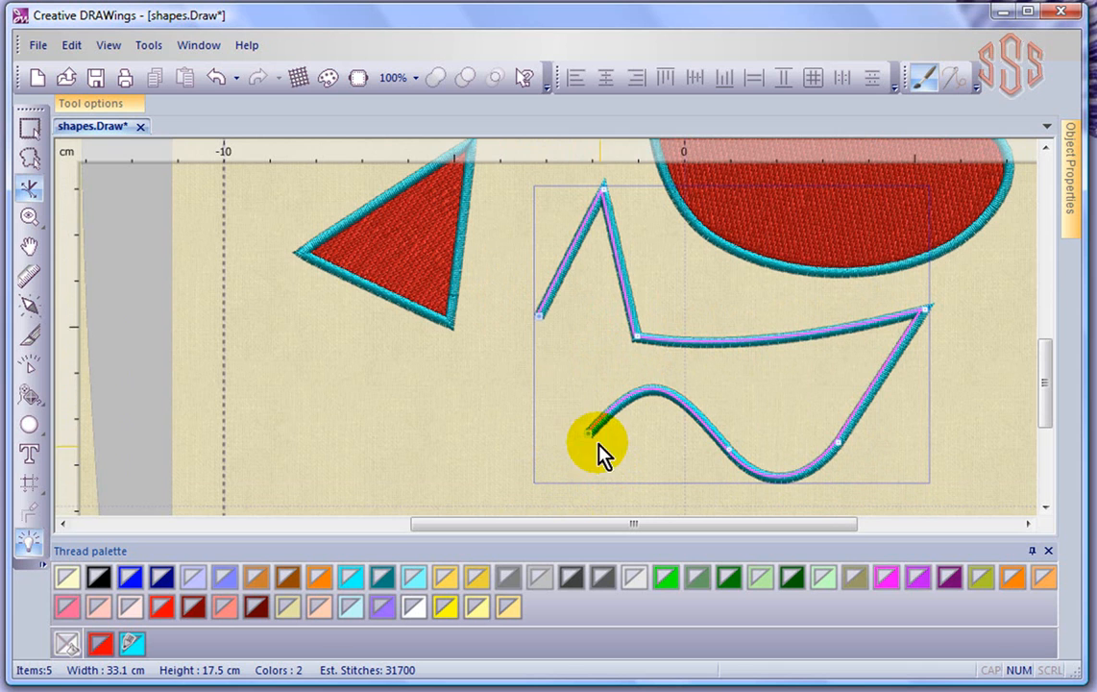
right_click(543, 321)
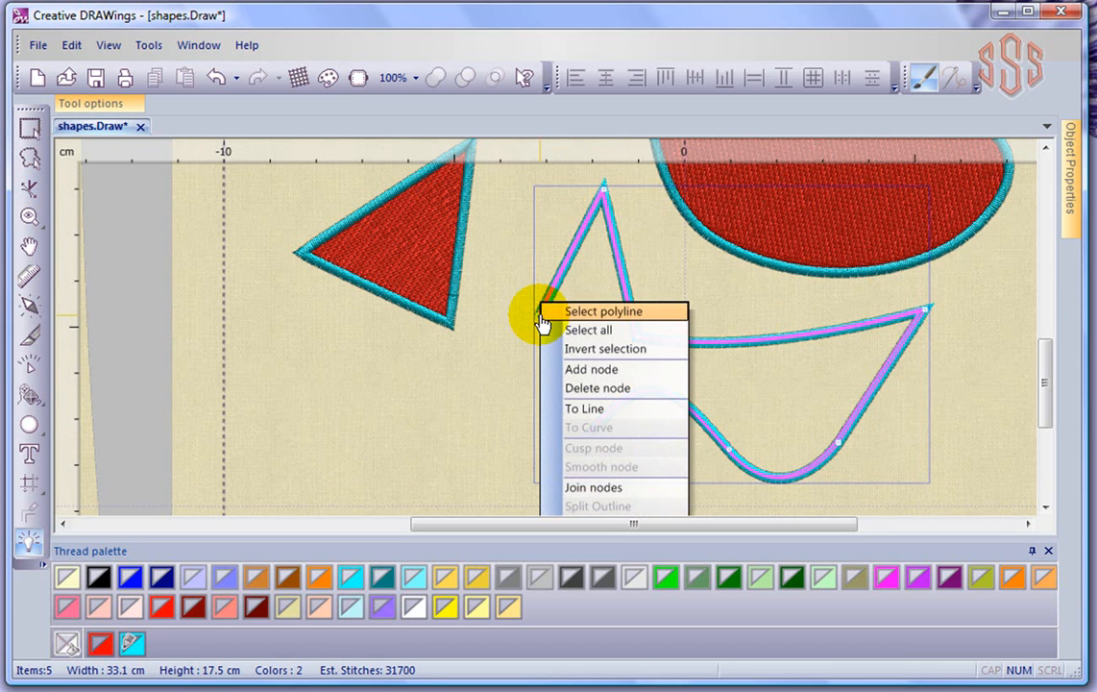
click(614, 488)
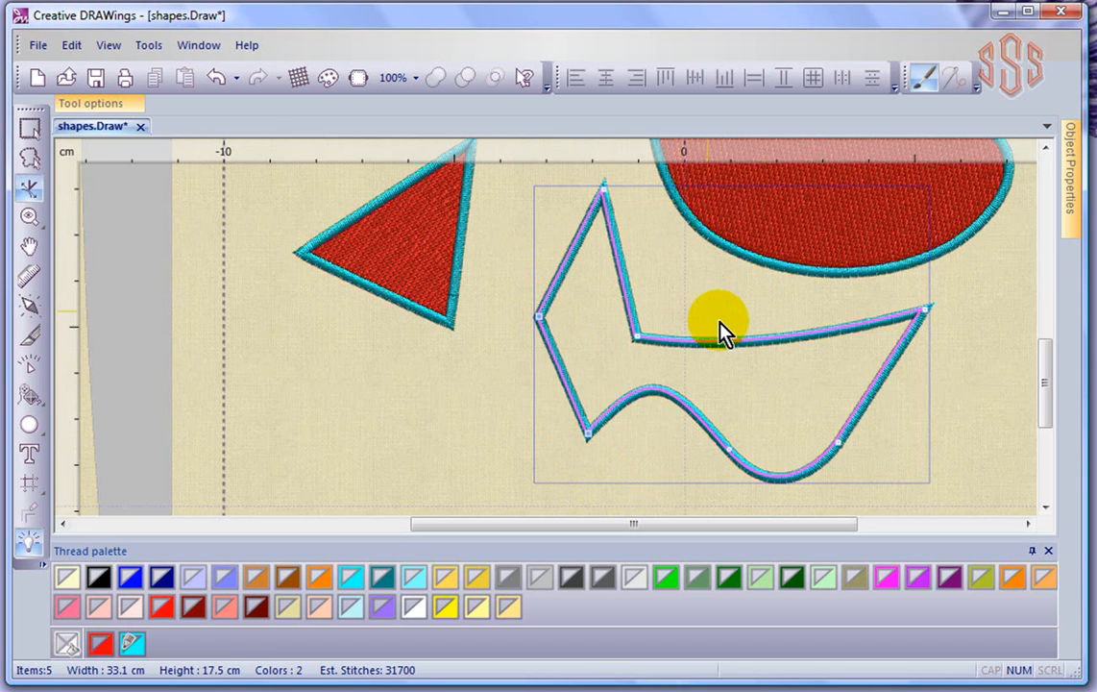
Add a node midway along the upper curved segment, and make the inner corner node left of it smooth, shaping its curve by the handle.
right_click(769, 342)
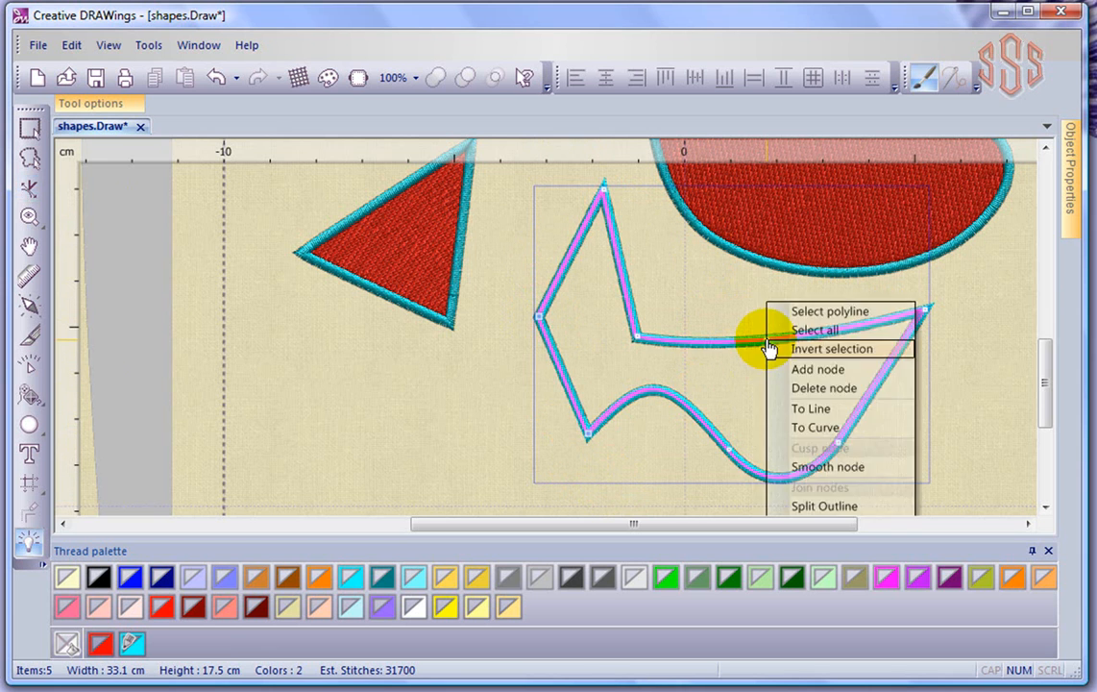
click(818, 371)
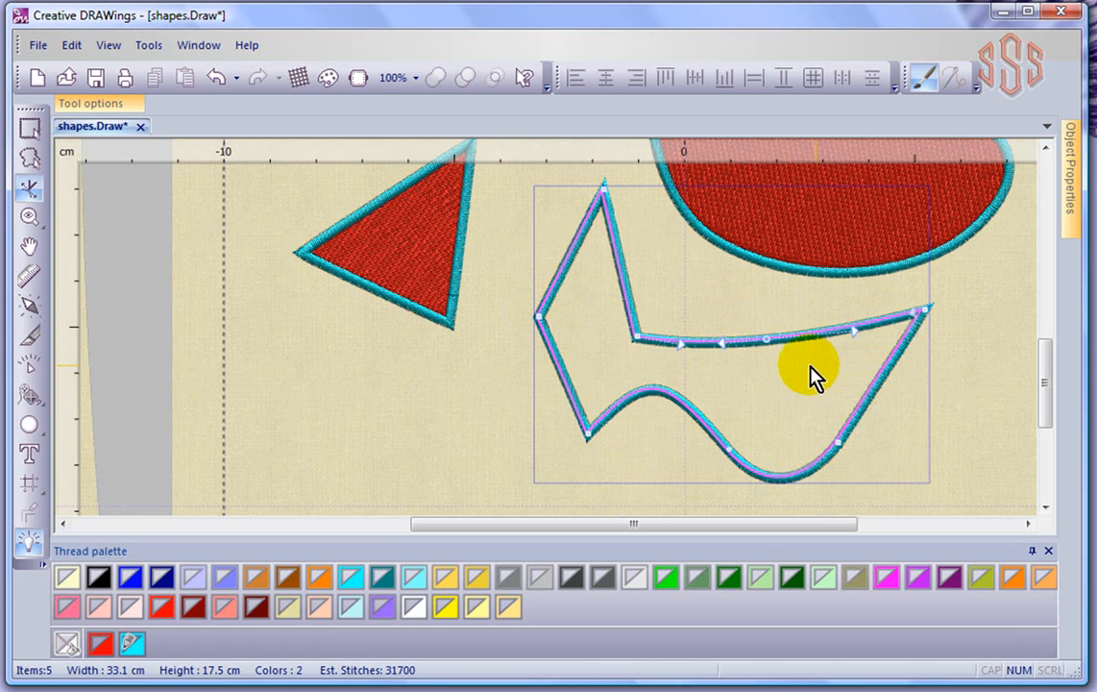
right_click(639, 340)
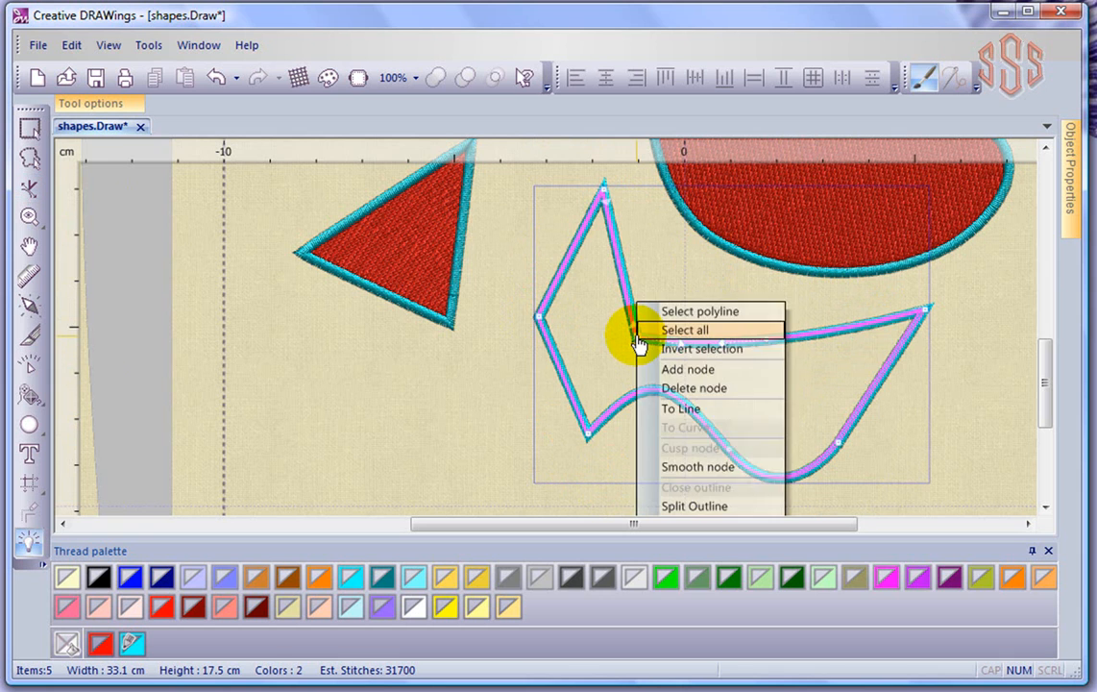
click(721, 467)
drag(634, 362, 596, 298)
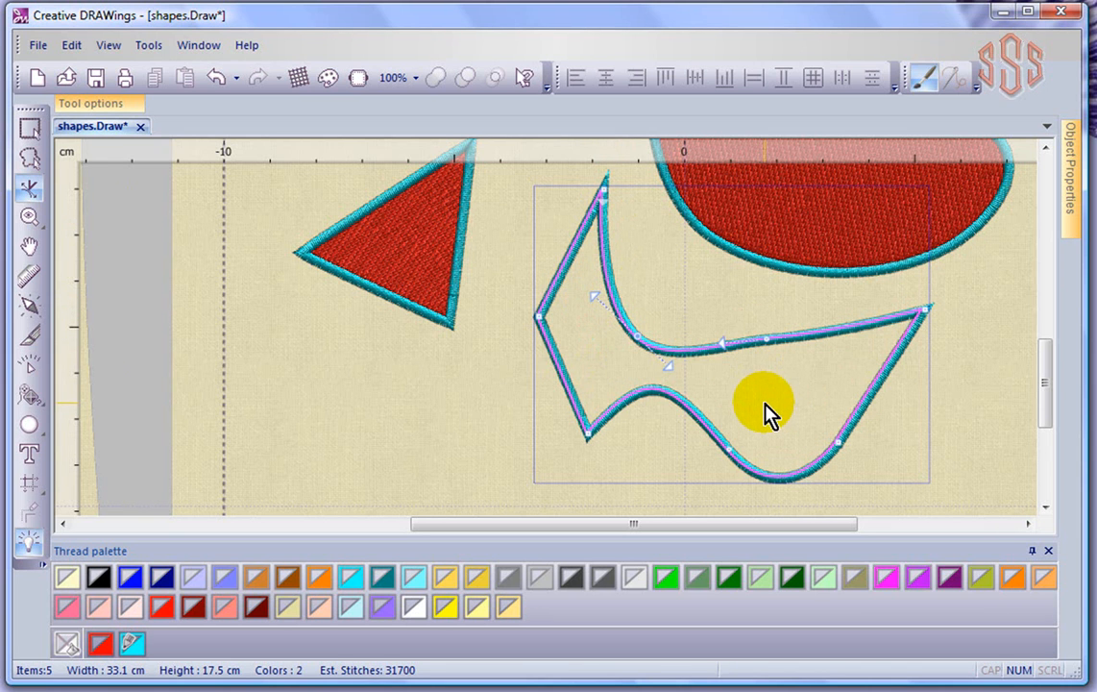
Leave node editing for rectangle selection and fill the closed outline with the purple thread color.
click(29, 129)
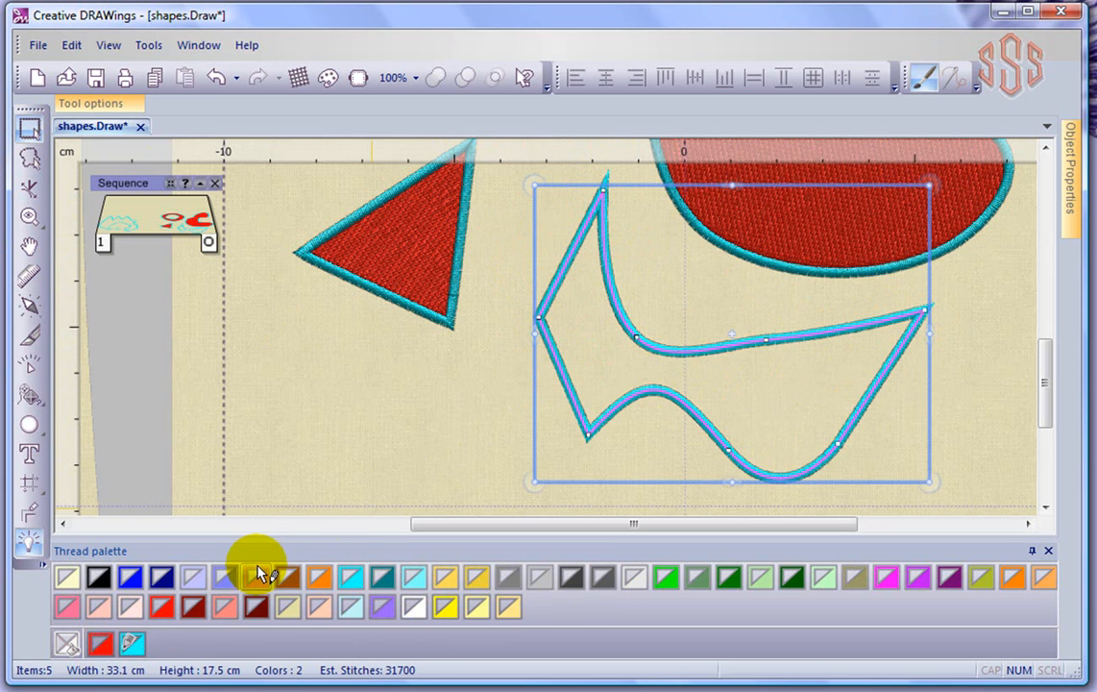
click(391, 615)
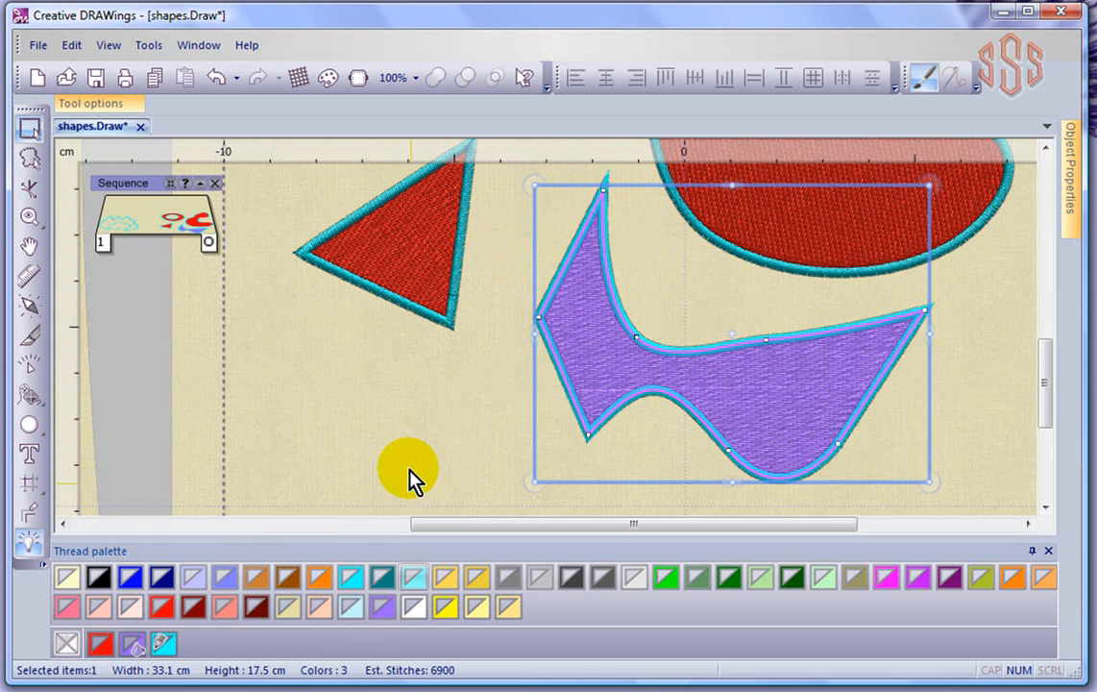
right_click(426, 415)
click(340, 387)
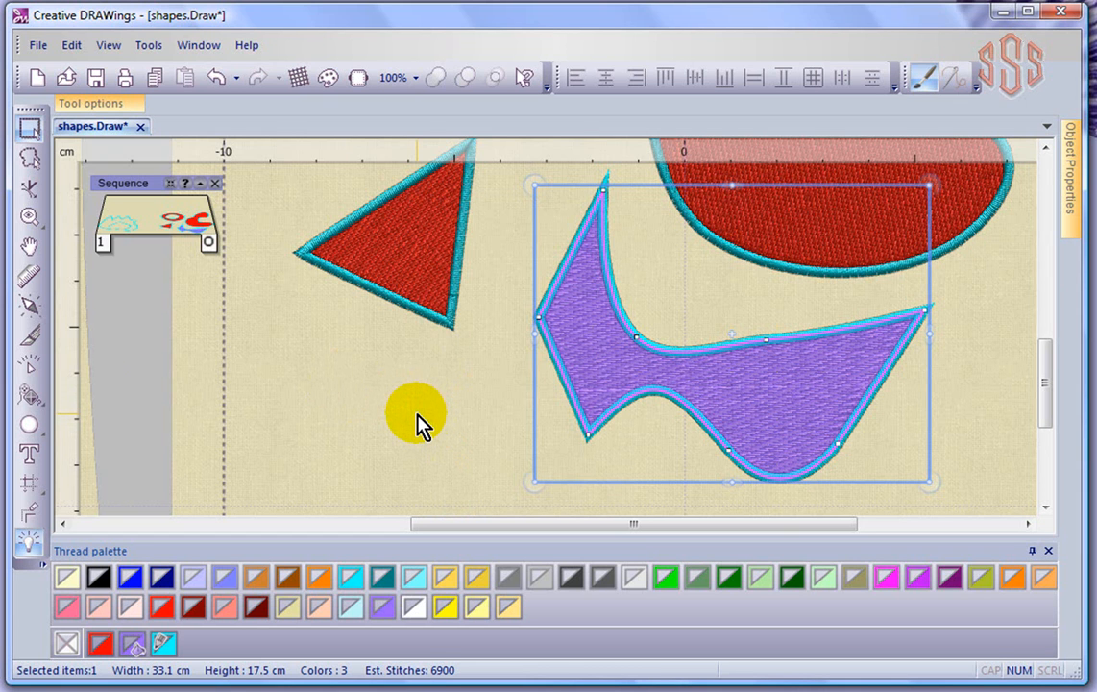
scroll(417, 418, down, 3)
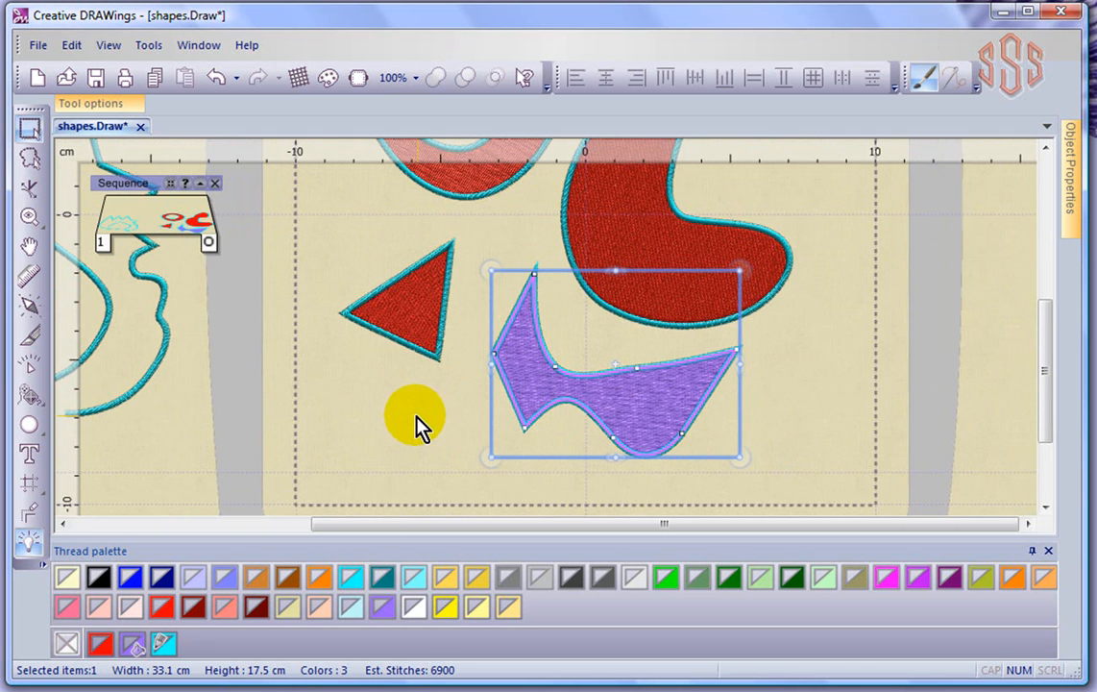
Open the context help for the node editing tool, look through its Node editor topics, and close the help.
click(527, 79)
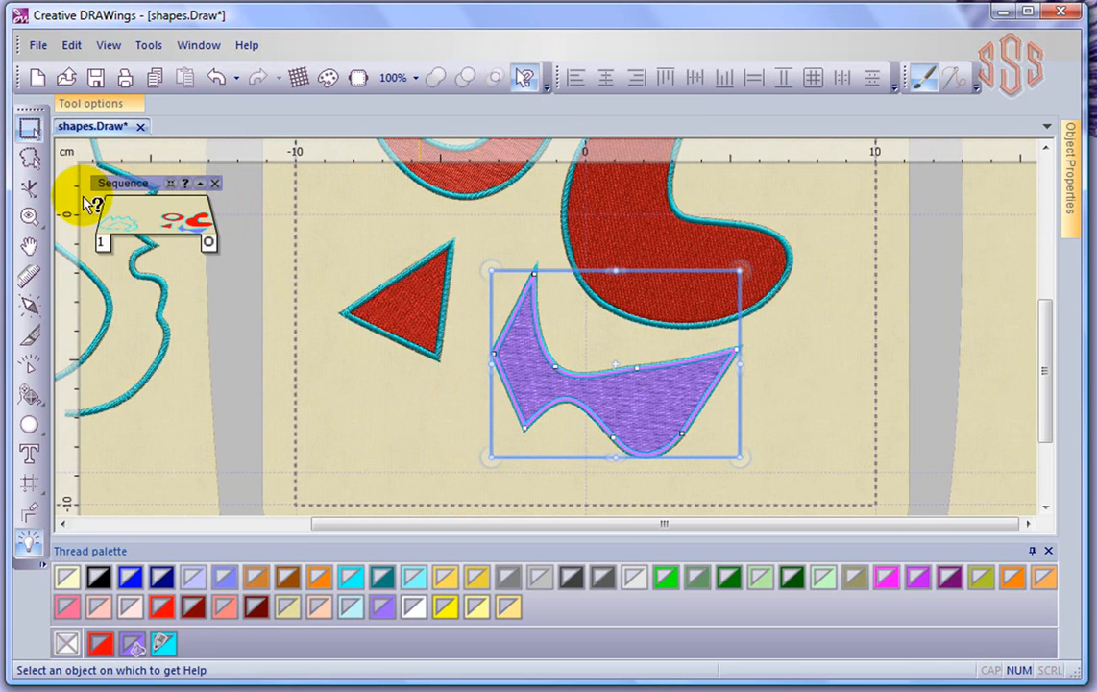
click(32, 189)
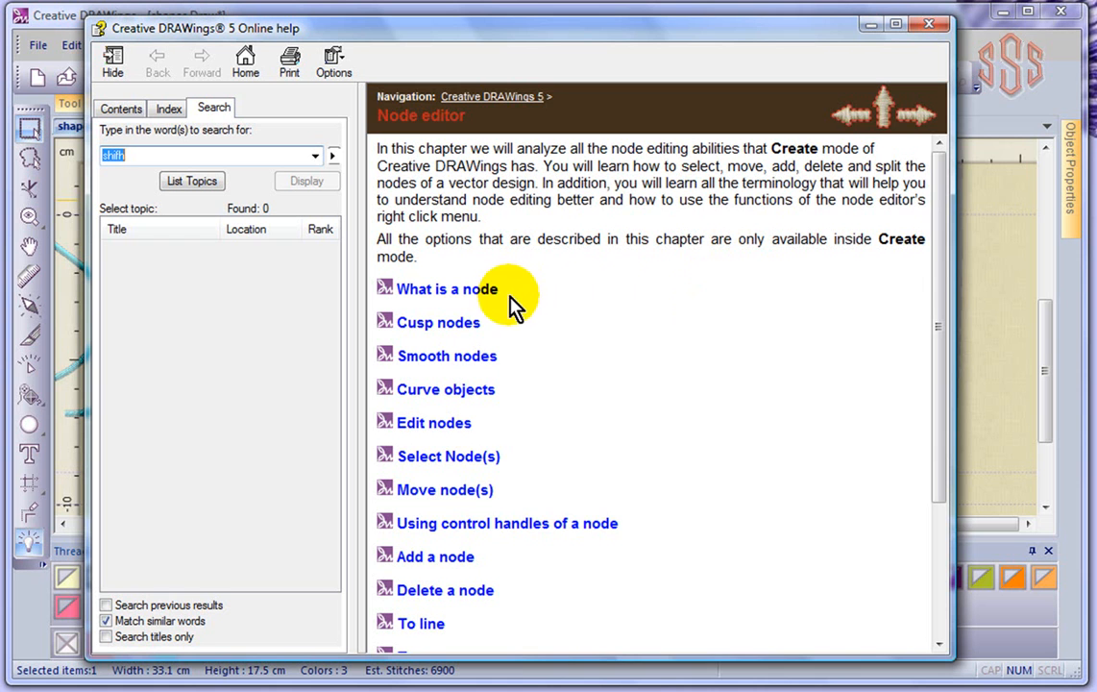
drag(939, 239, 926, 313)
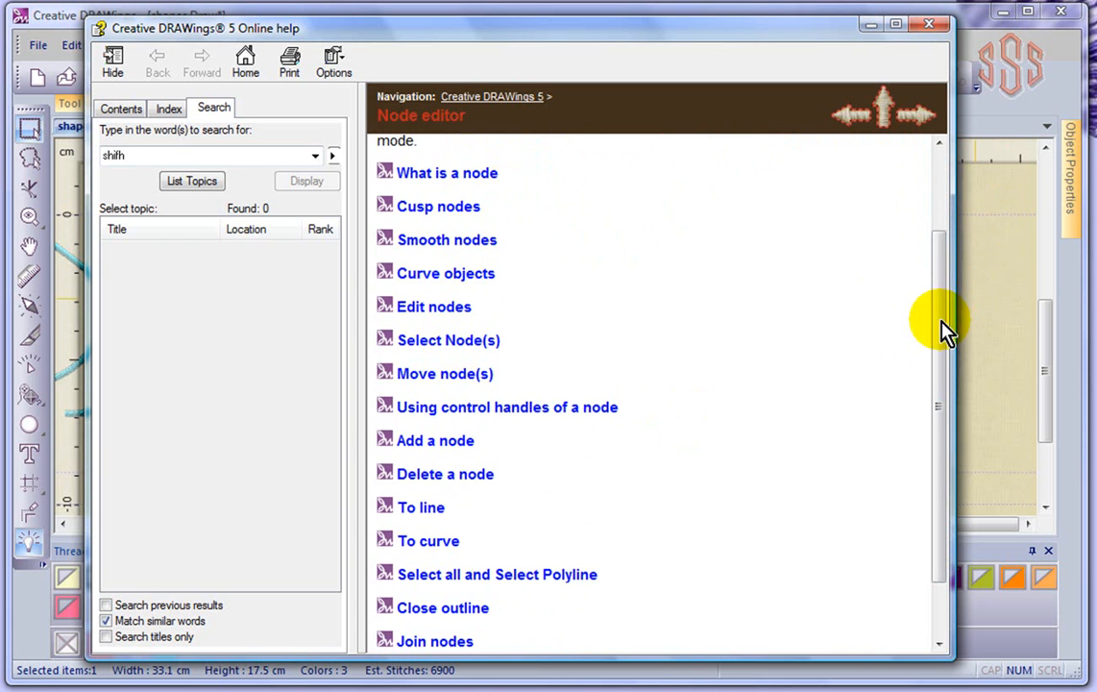
drag(940, 325, 943, 191)
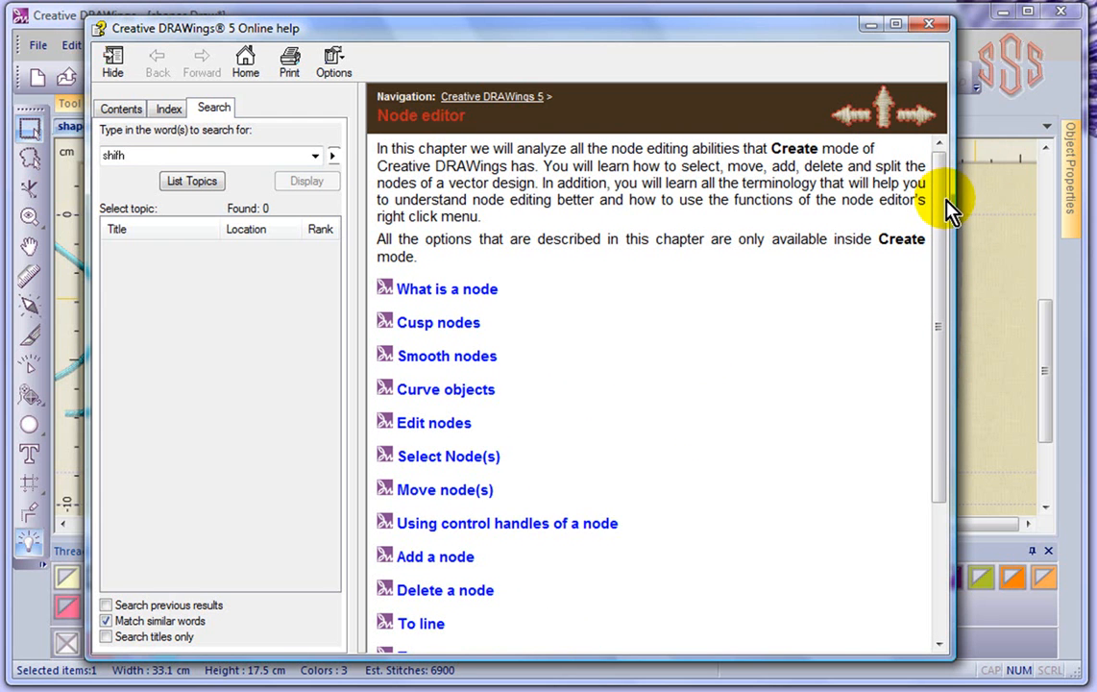
click(930, 27)
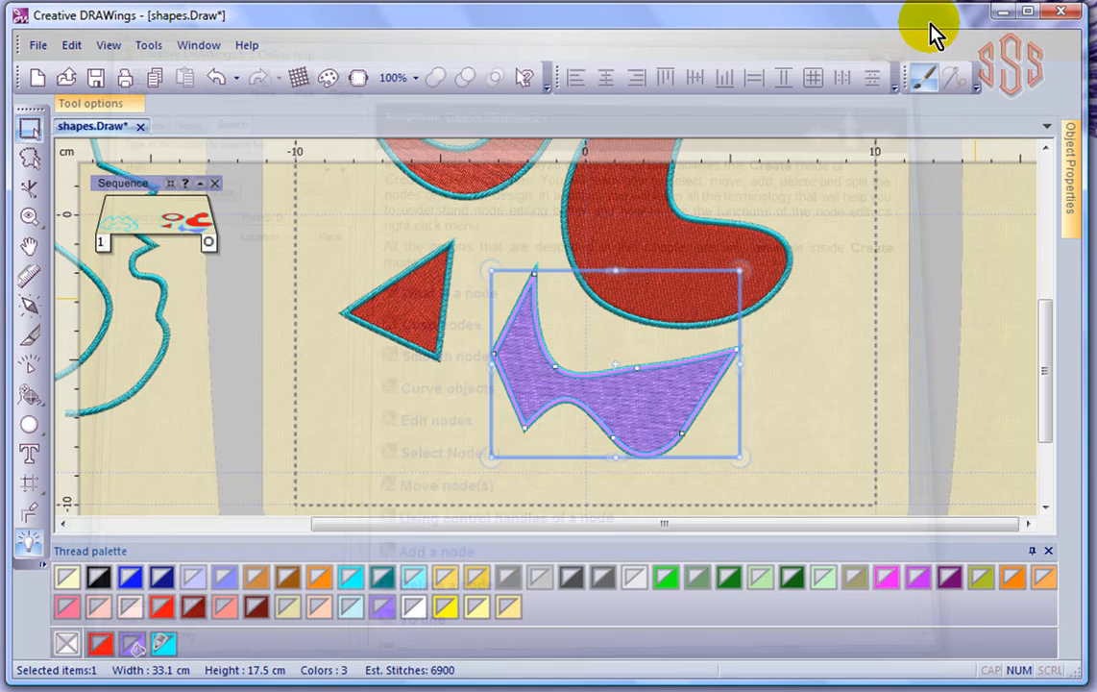
Deselect the purple shape and view the whole hoop with all the shapes.
click(838, 407)
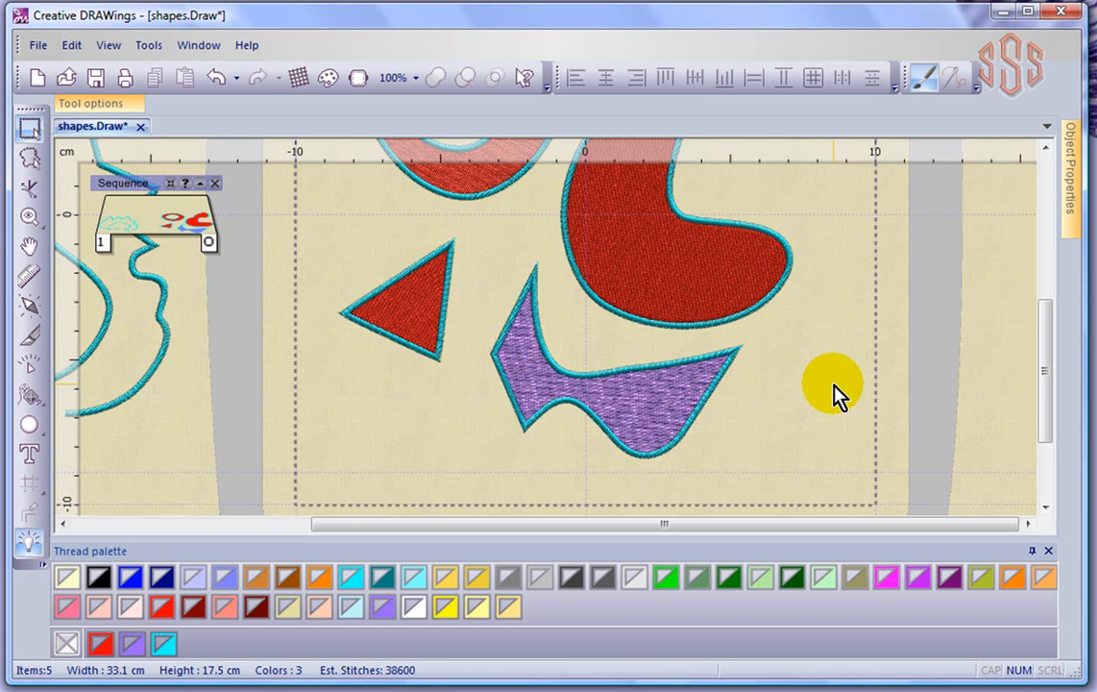
scroll(832, 392, down, 2)
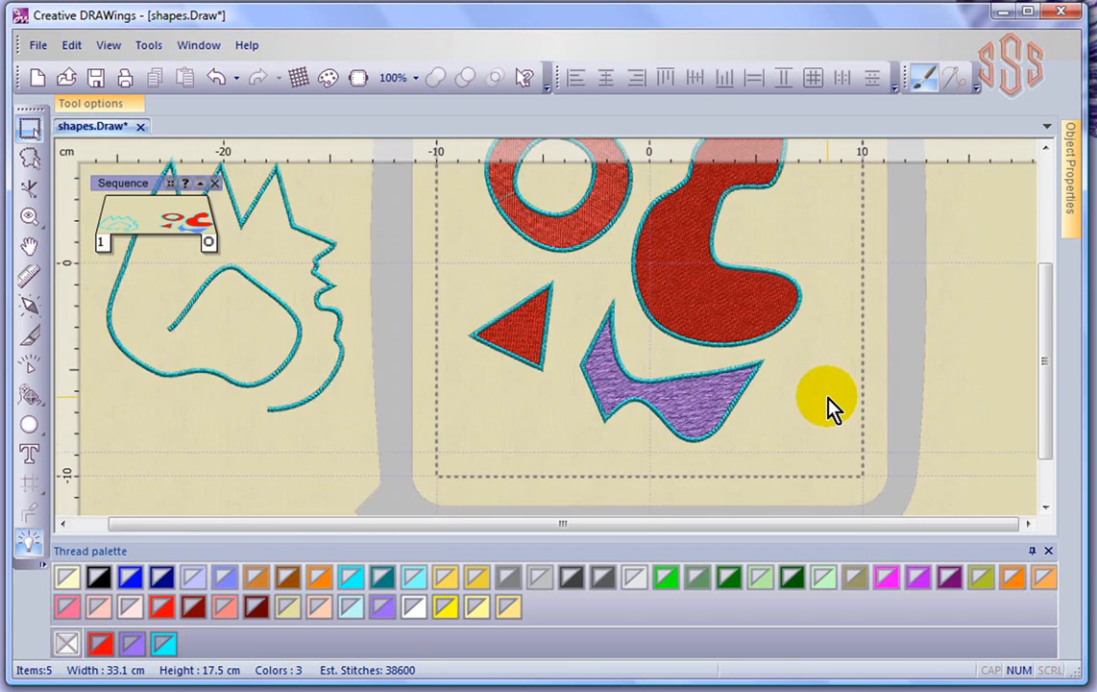
scroll(828, 408, down, 1)
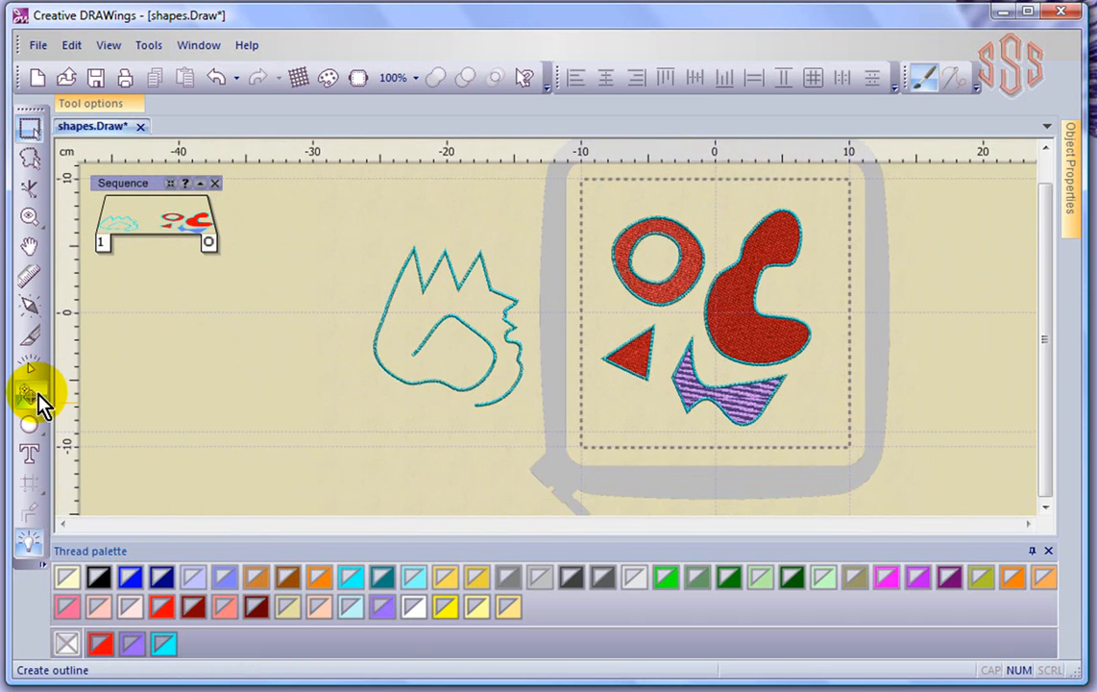